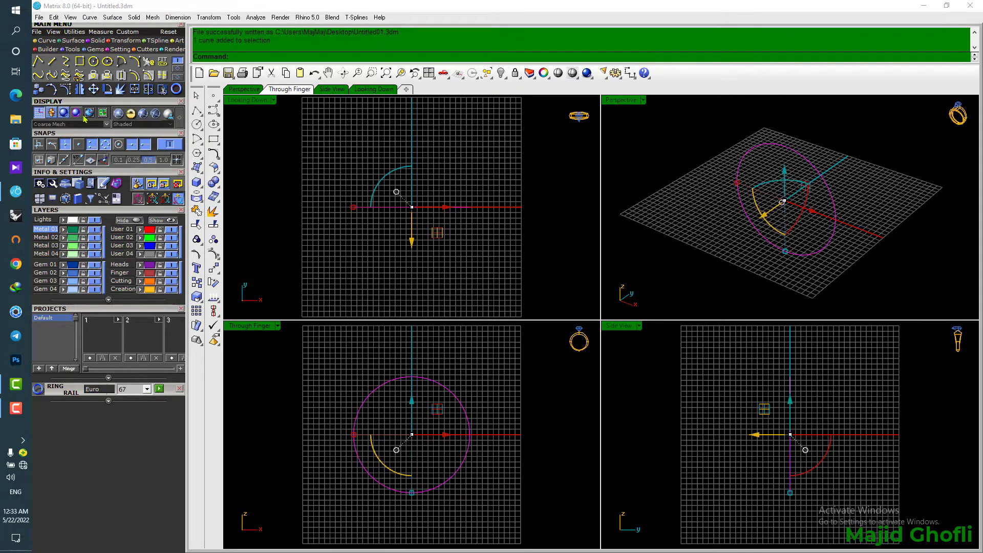
Offset the ring rail circle outward by 1.5 mm and select both circles
left_click(134, 76)
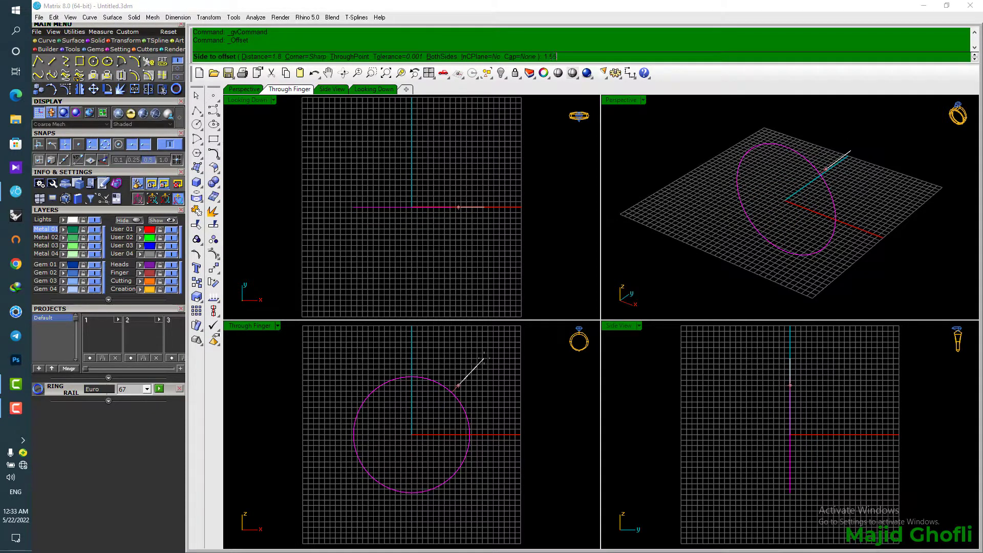
key("Return")
left_click(484, 358)
left_click_drag(864, 154, 801, 207)
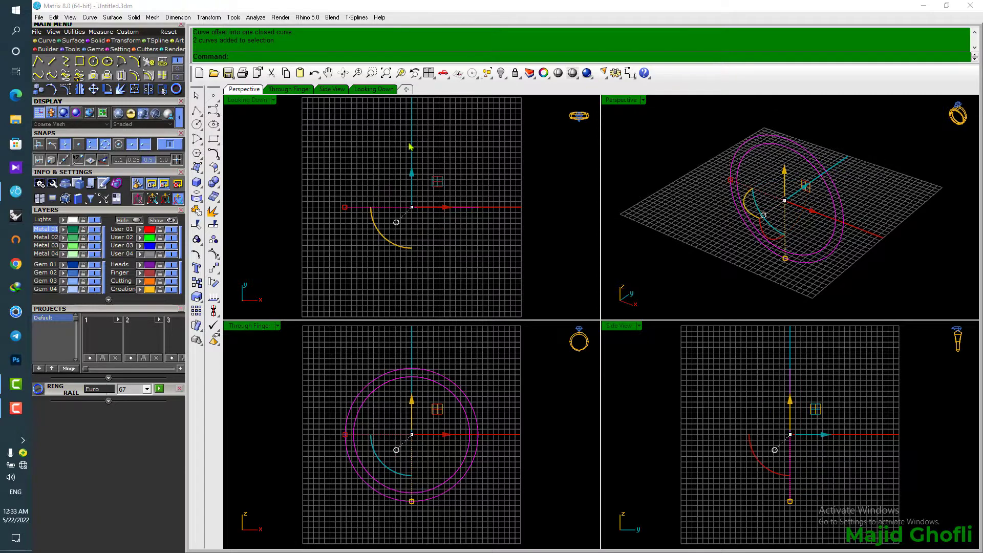
Try to extrude both ring circles 2 mm to both sides as a solid
left_click(73, 41)
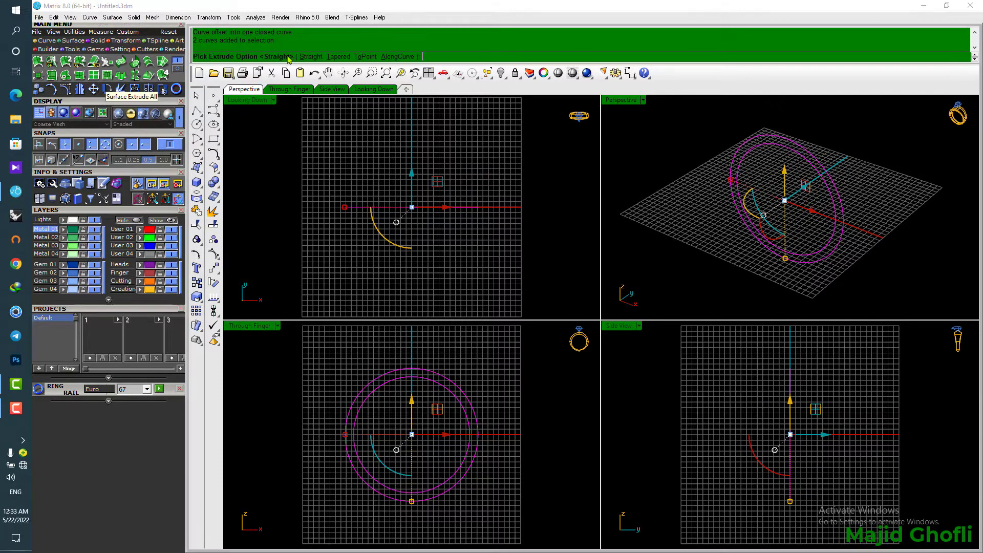
left_click(122, 75)
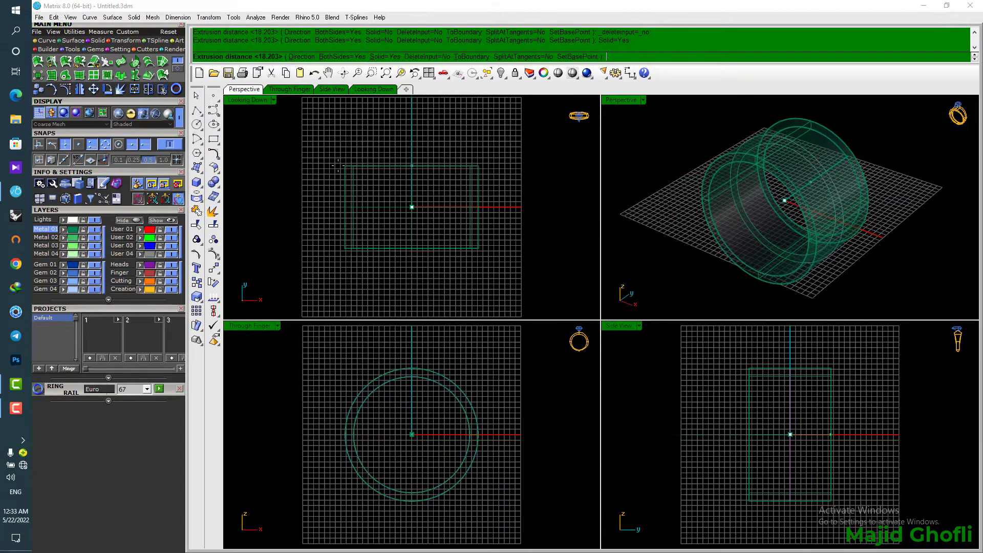
type("2")
key("Return")
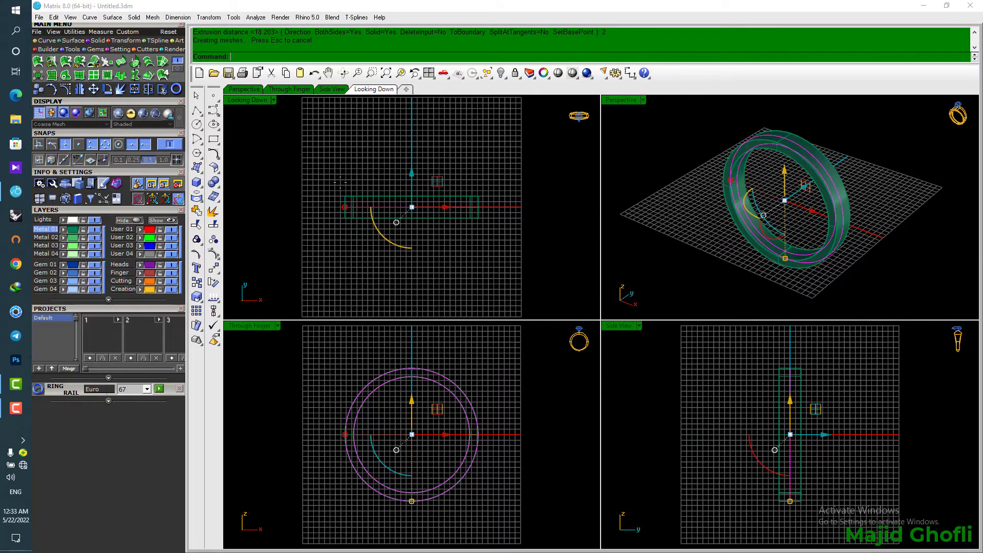
key("ctrl+z")
Try to extrude both ring circles 5 mm to both sides with the solid option off
right_click(340, 183)
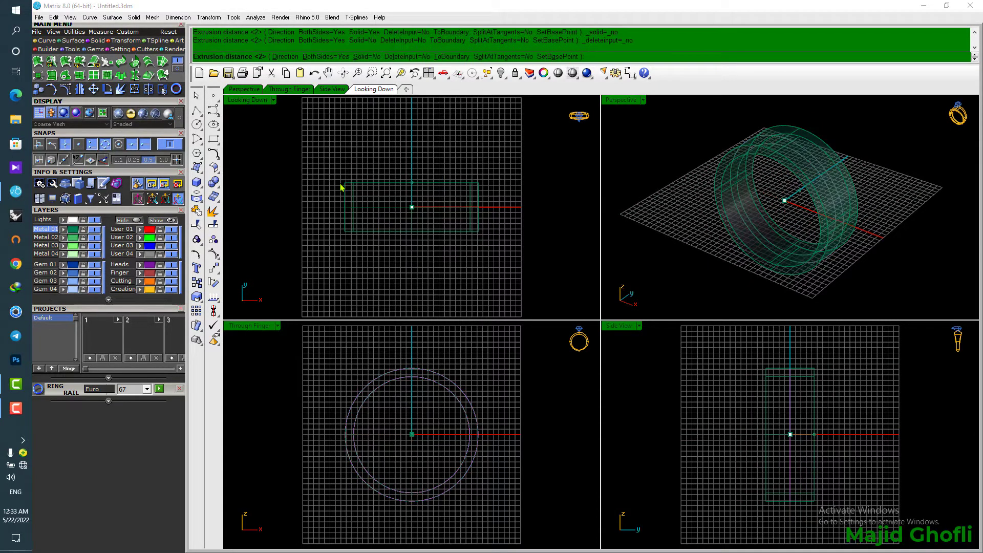
type("5")
key("Return")
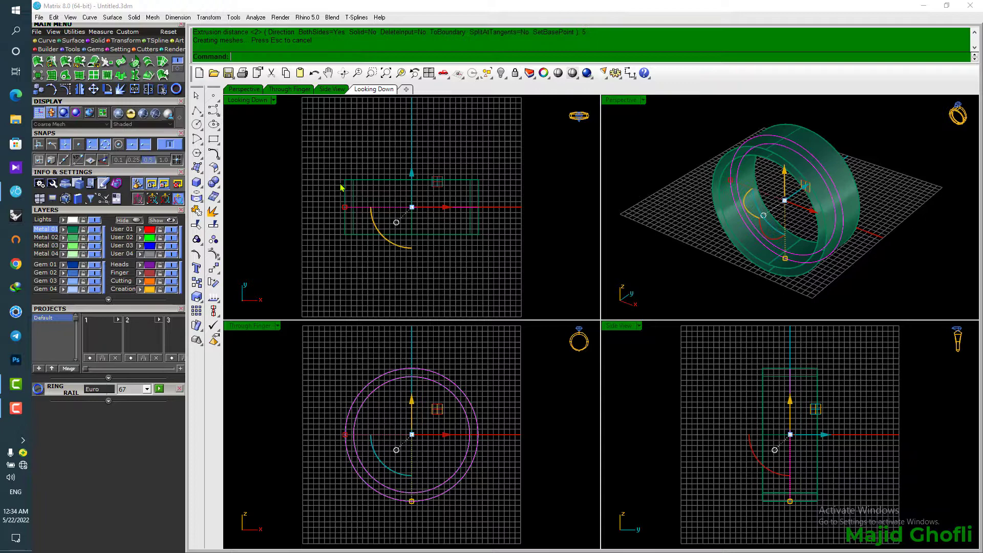
key("ctrl+z")
Extrude both ring circles 5 mm to both sides with the solid option on, and enlarge the Perspective view
right_click(896, 156)
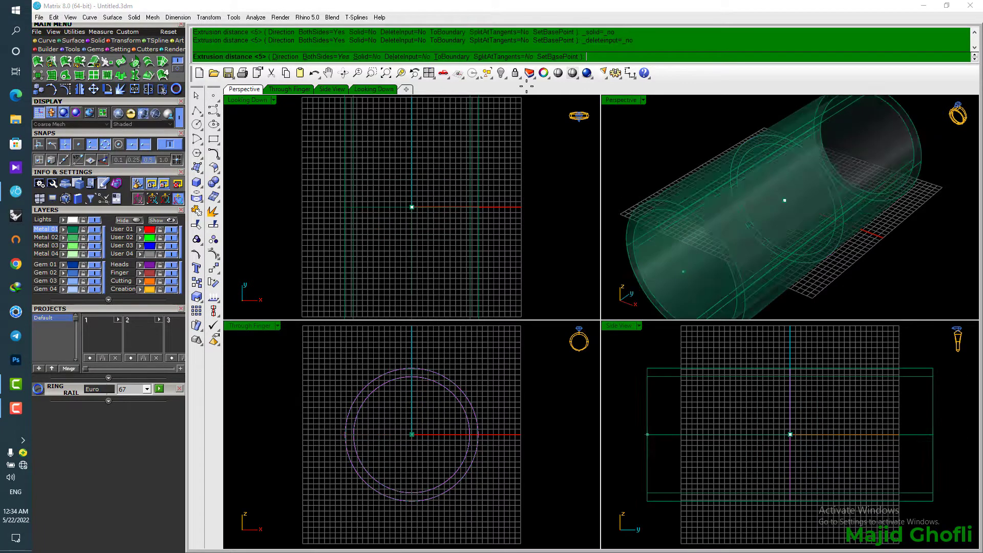
left_click(368, 58)
right_click(742, 183)
left_click(905, 141)
right_click_drag(905, 141, 842, 180)
double_click(623, 101)
scroll(622, 193, "up", 2)
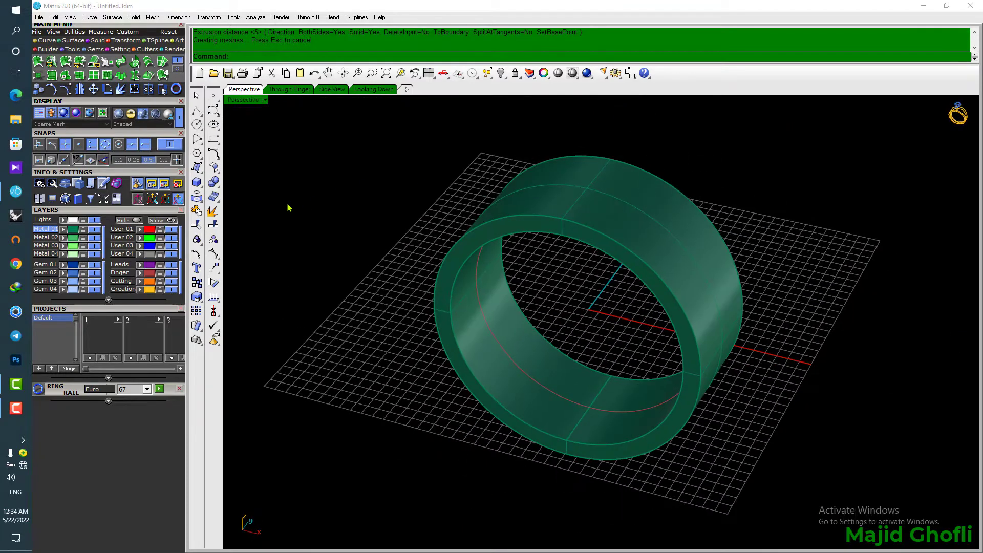
Try to chamfer the band's two outer edges with a distance of 1 mm
left_click(213, 182)
left_click(285, 201)
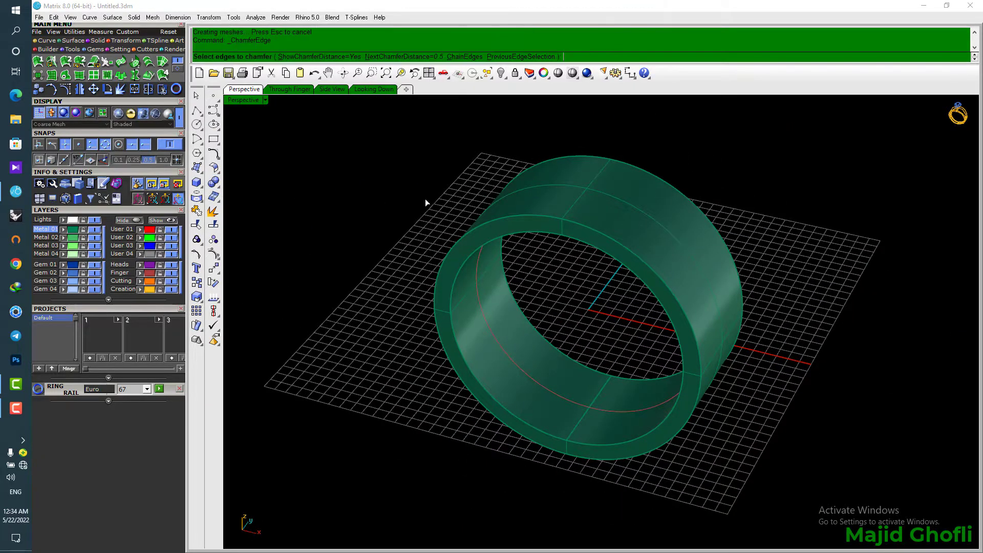
type("1")
key("Return")
left_click(531, 219)
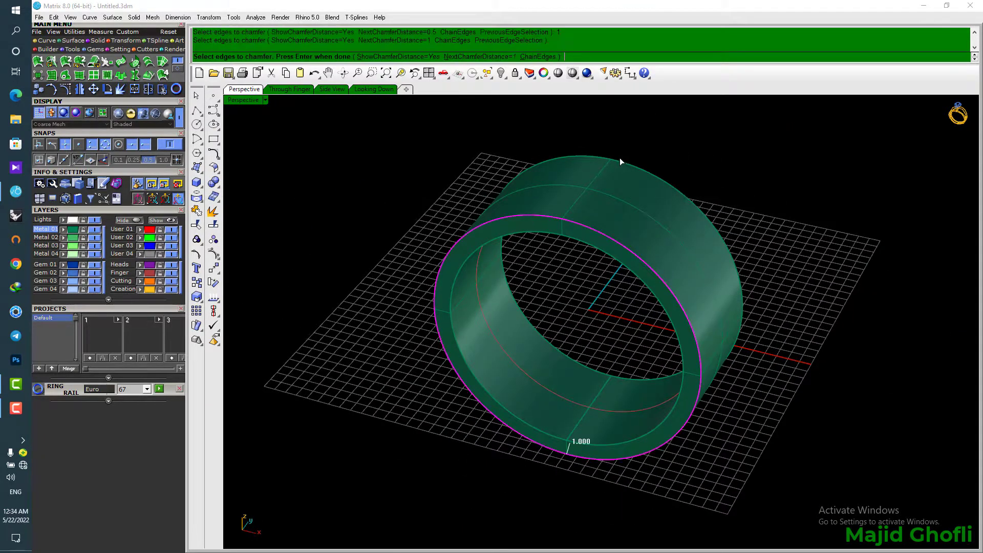
key("Return")
key("Return")
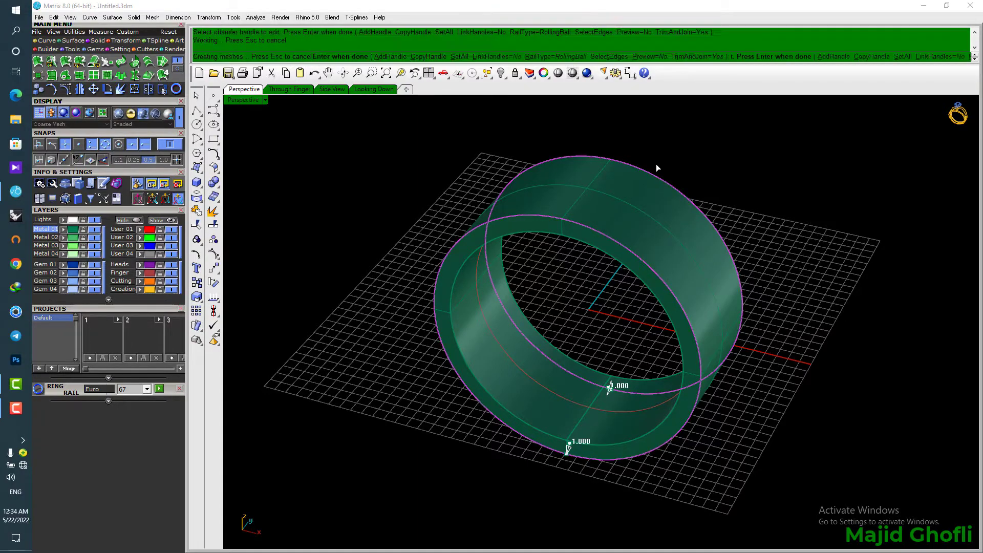
right_click_drag(696, 201, 680, 189)
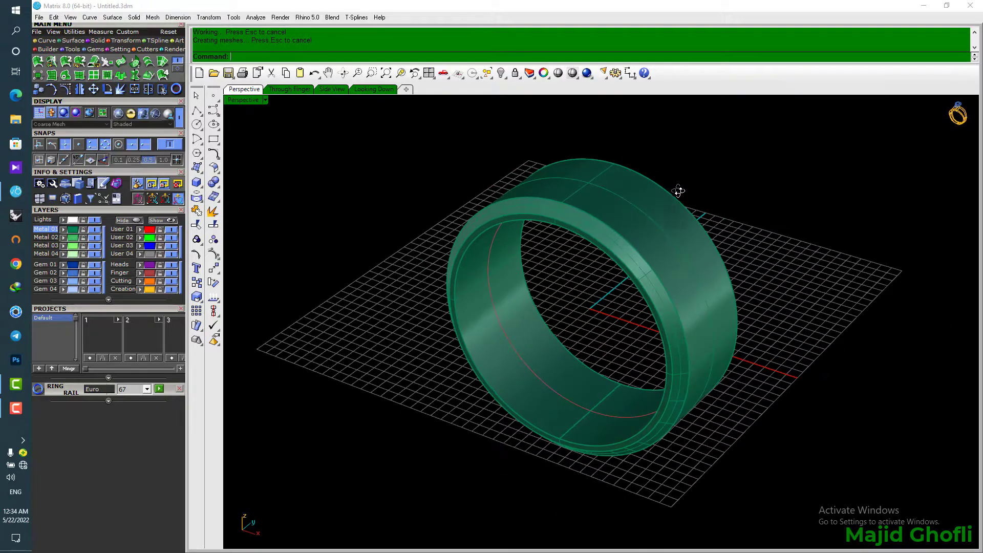
key("ctrl+z")
Chamfer the band's two outer edges with a distance of 1.2 mm
key("Return")
type("1.2")
key("Return")
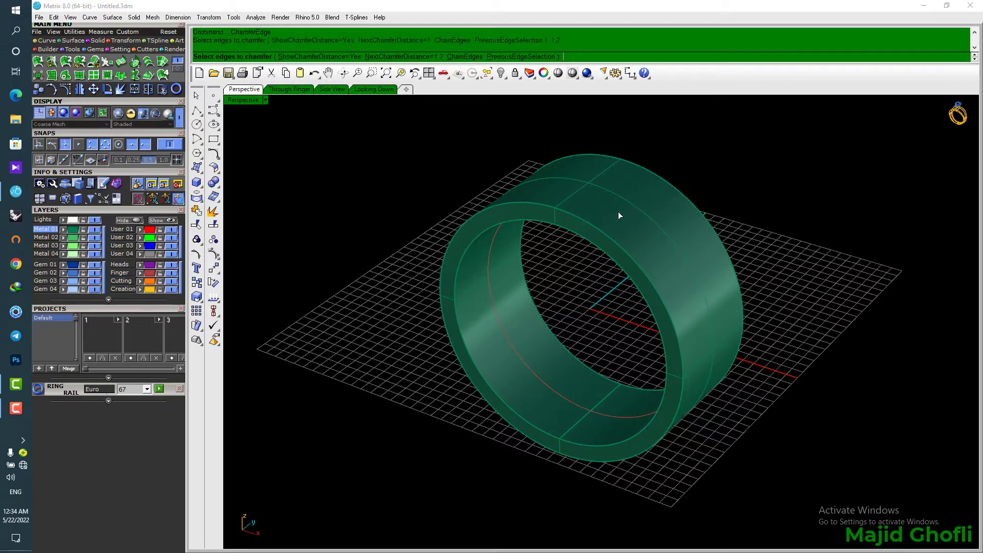
left_click(599, 228)
left_click(641, 168)
key("Return")
key("Return")
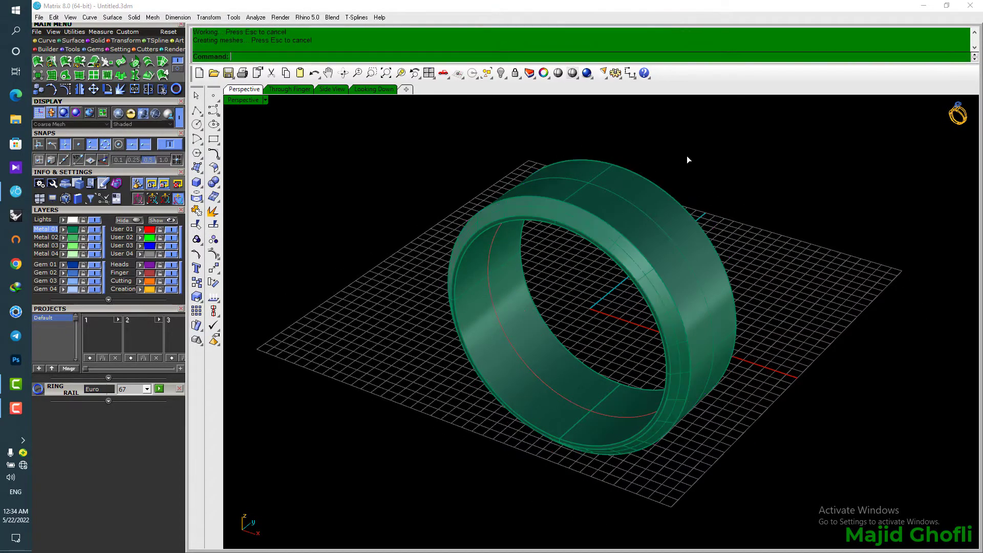
Create flattened UV curves from the band's outer surface
right_click_drag(686, 160, 589, 255)
left_click(47, 41)
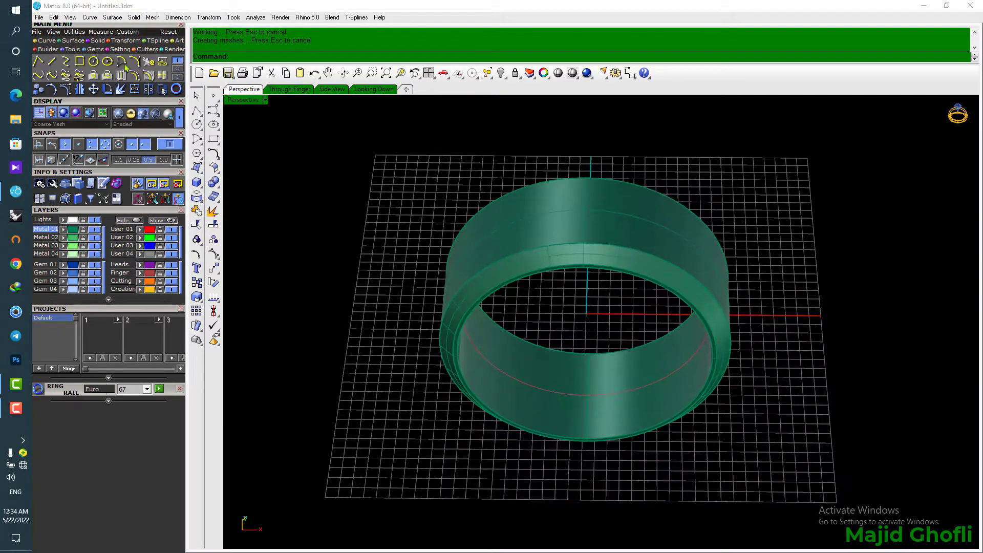
left_click(178, 68)
left_click(80, 62)
left_click(596, 202)
right_click(596, 205)
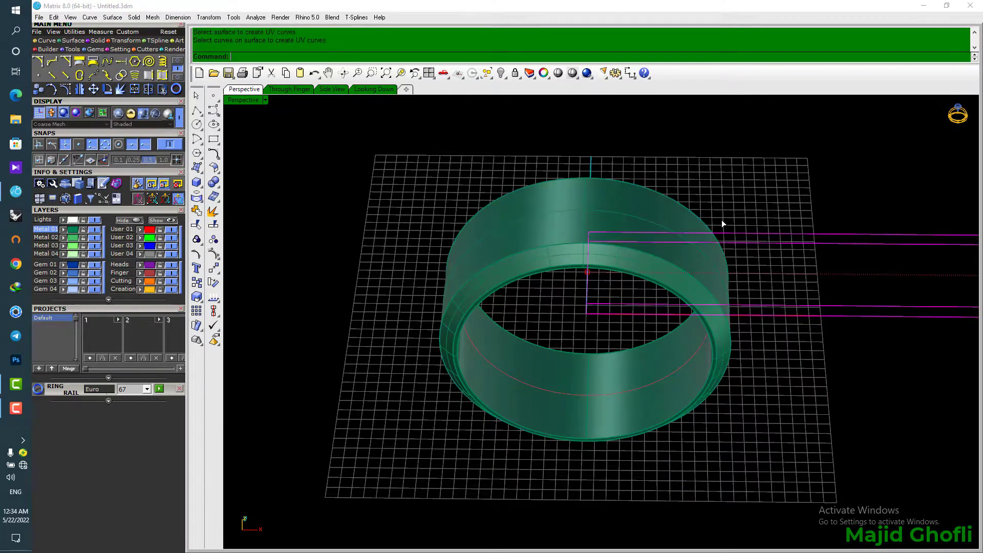
Move the flattened UV curves behind the ring and roughly centre them along the ring's width
scroll(723, 223, "down", 4)
right_click_drag(783, 238, 540, 242, "shift")
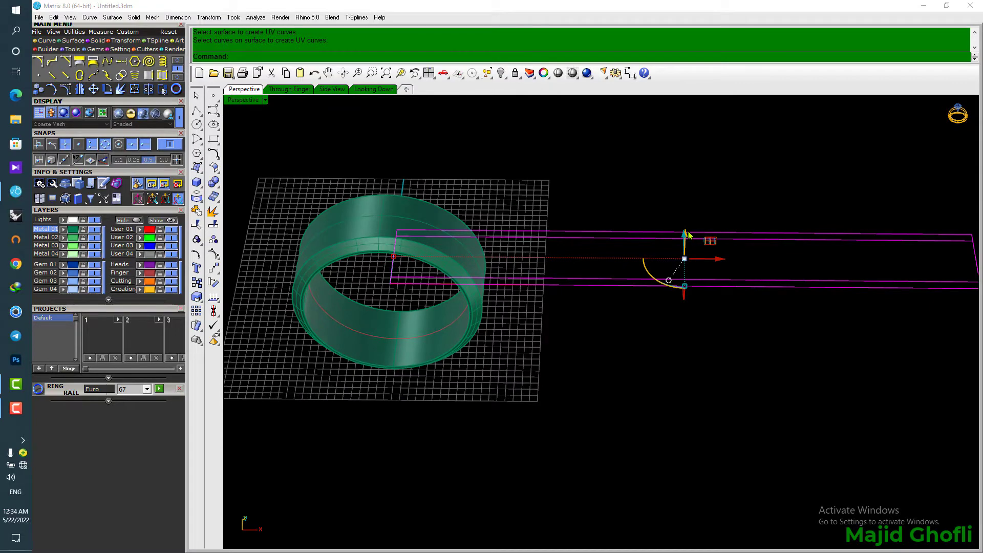
right_click_drag(689, 236, 609, 262)
left_click_drag(719, 279, 765, 225)
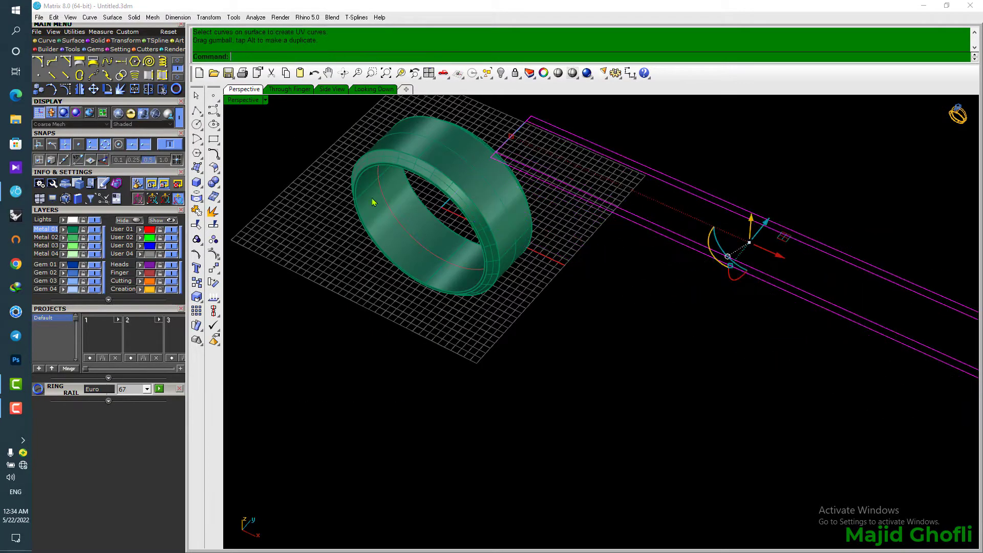
double_click(241, 100)
double_click(631, 103)
right_click_drag(612, 166, 576, 321)
right_click_drag(685, 341, 651, 308)
left_click_drag(757, 324, 490, 275)
right_click_drag(505, 296, 548, 349, "shift")
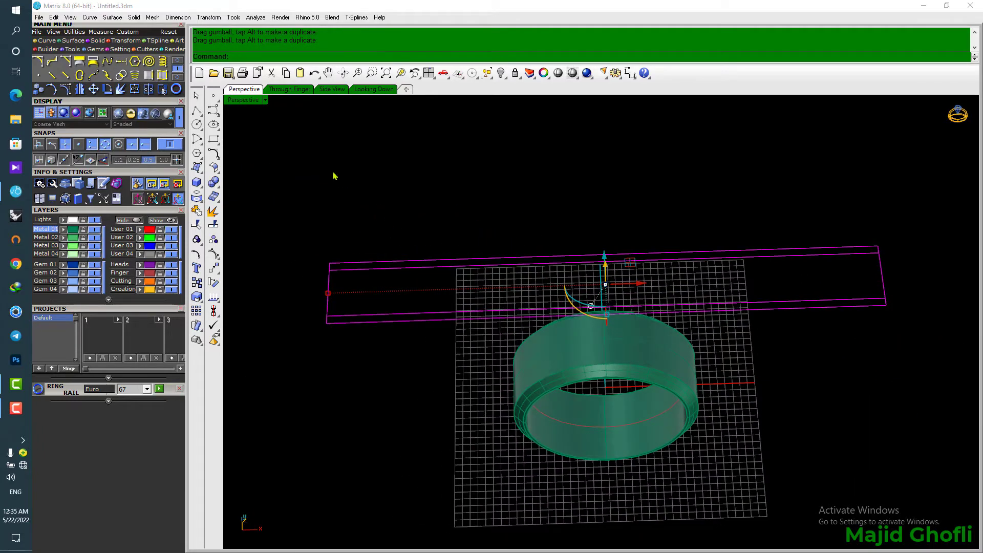
Draw a line across the middle of the flattened strip, from one long edge to the other
left_click(177, 61)
left_click(52, 61)
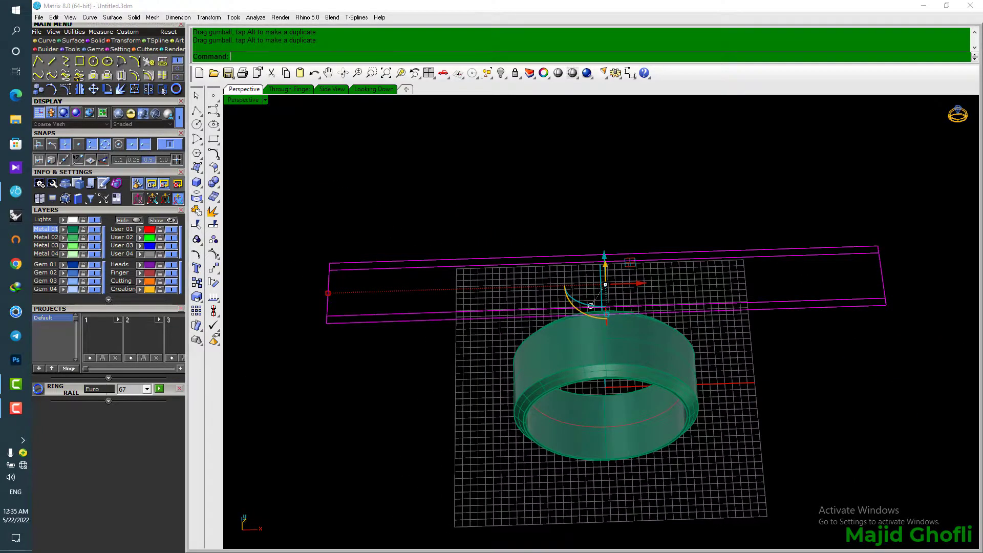
left_click(593, 257)
right_click_drag(612, 263, 609, 289)
scroll(609, 291, "up", 2)
left_click(619, 290)
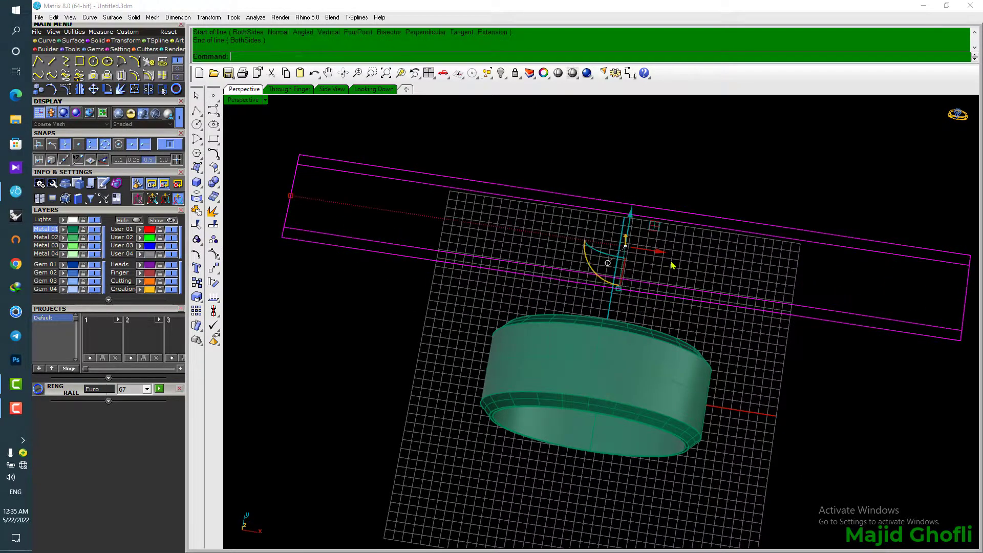
left_click(671, 265)
Start a text object and enter "47 41 4d 33 52 2d 49 4b" as its text
left_click(79, 50)
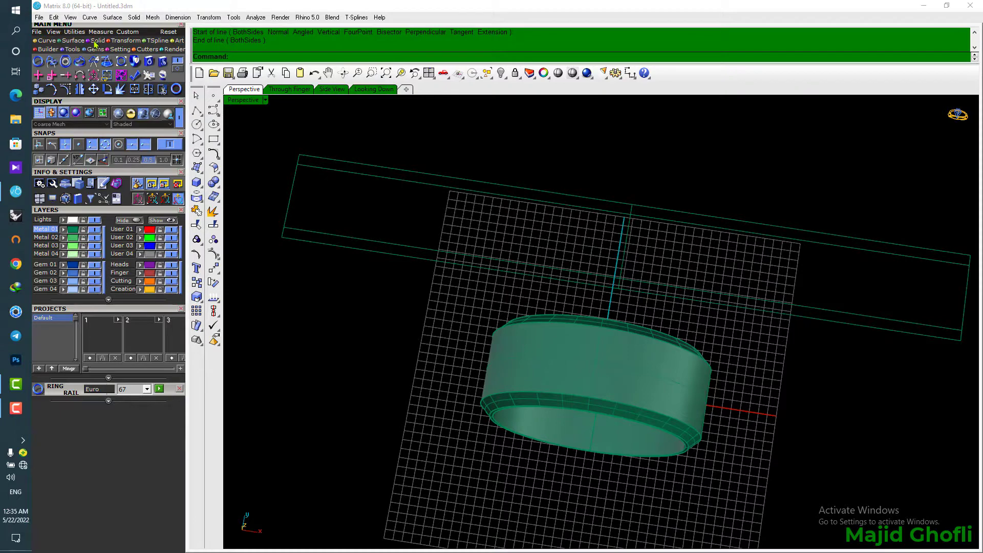
left_click(96, 41)
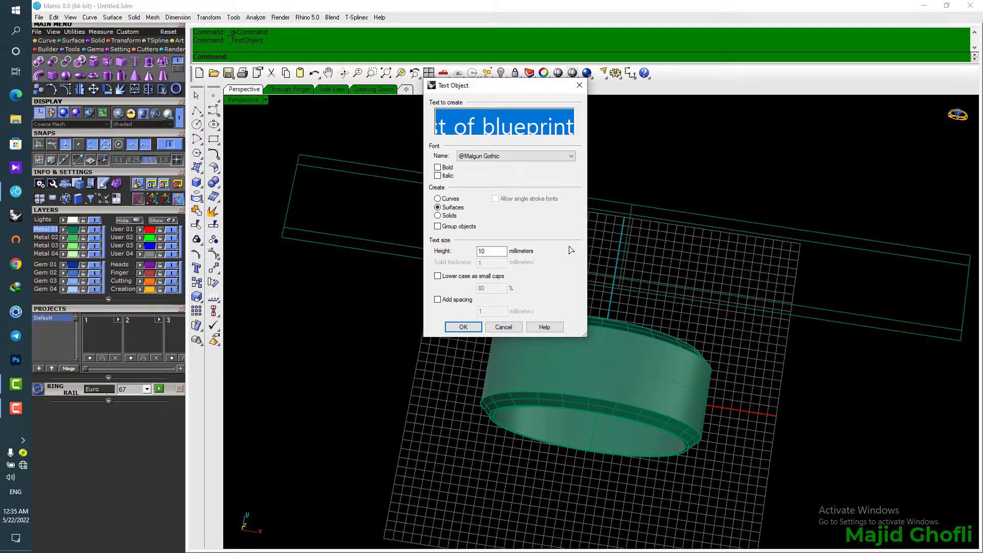
type("47")
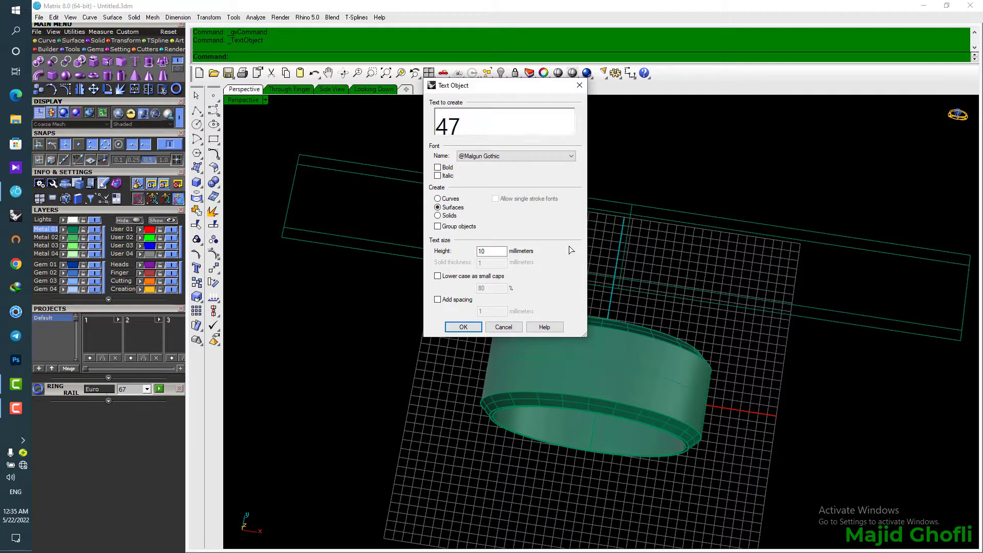
type(" 41 4D")
key("BackSpace")
type("D")
key("BackSpace")
type("d 33 5")
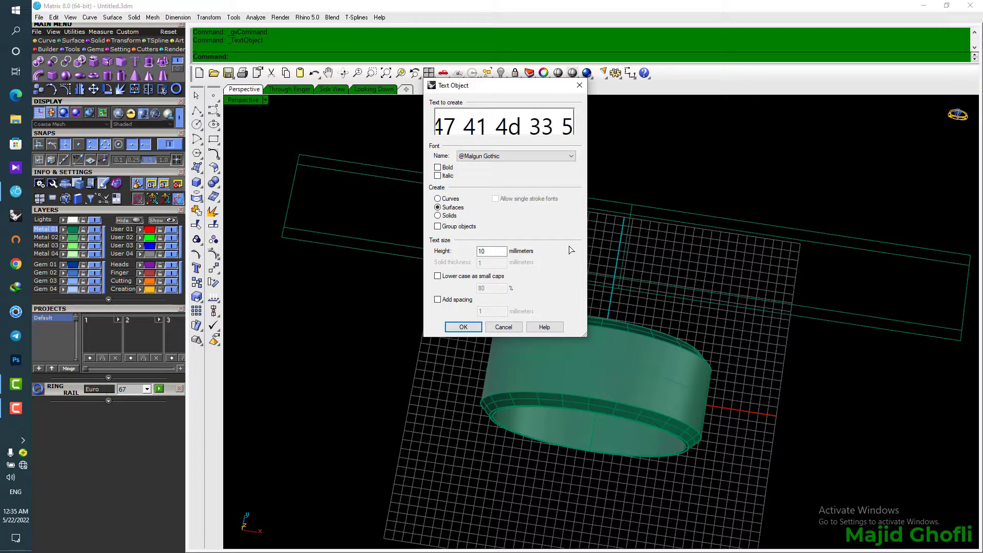
type("2")
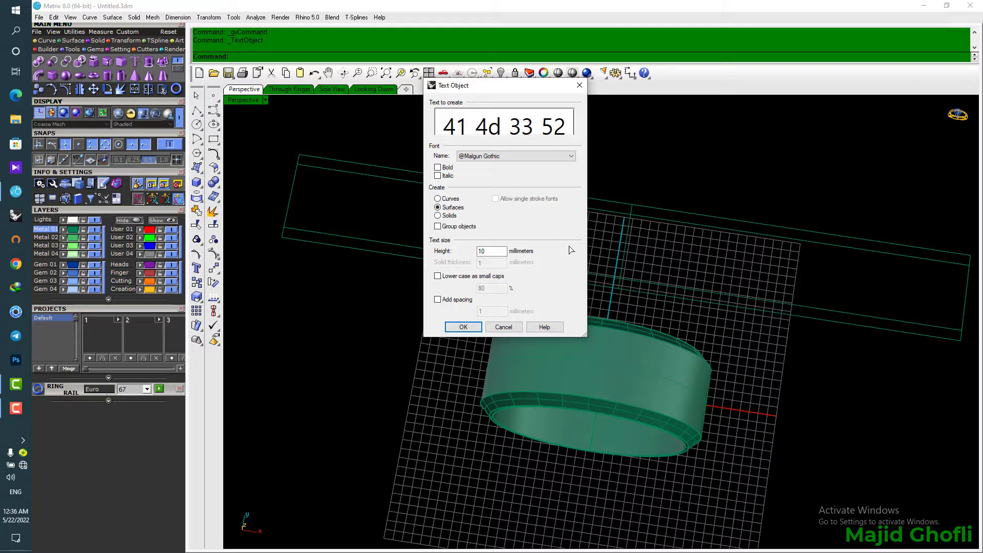
type(" 2d ")
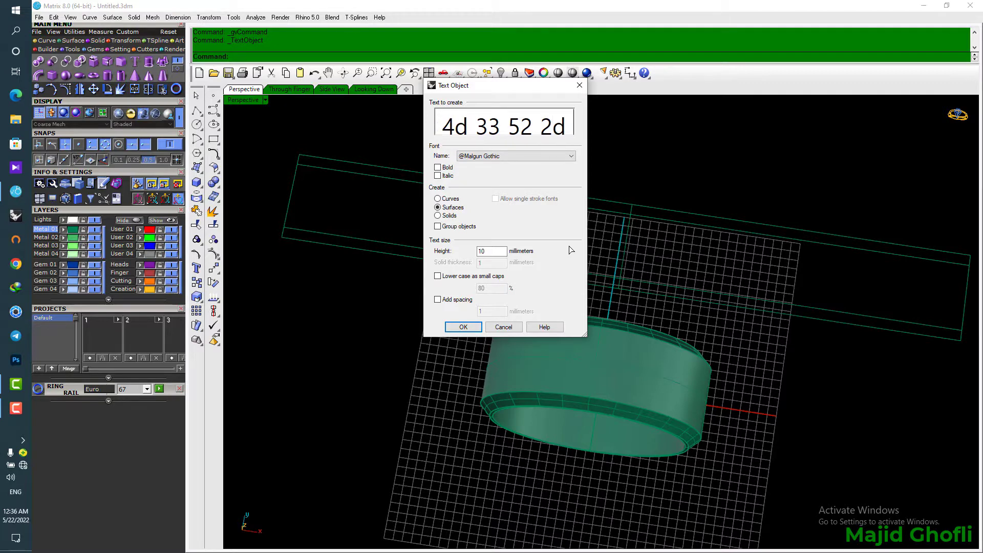
type("49 ")
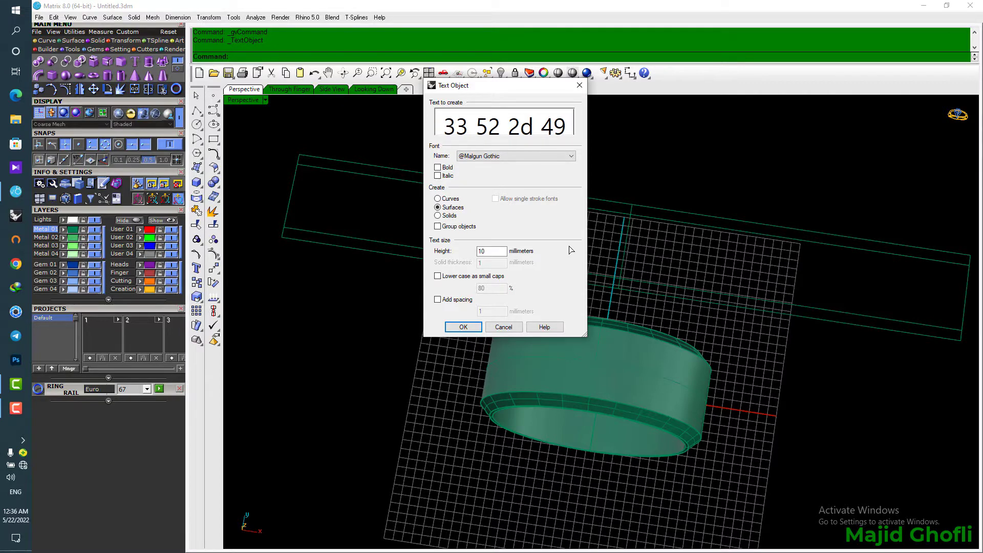
type("4b")
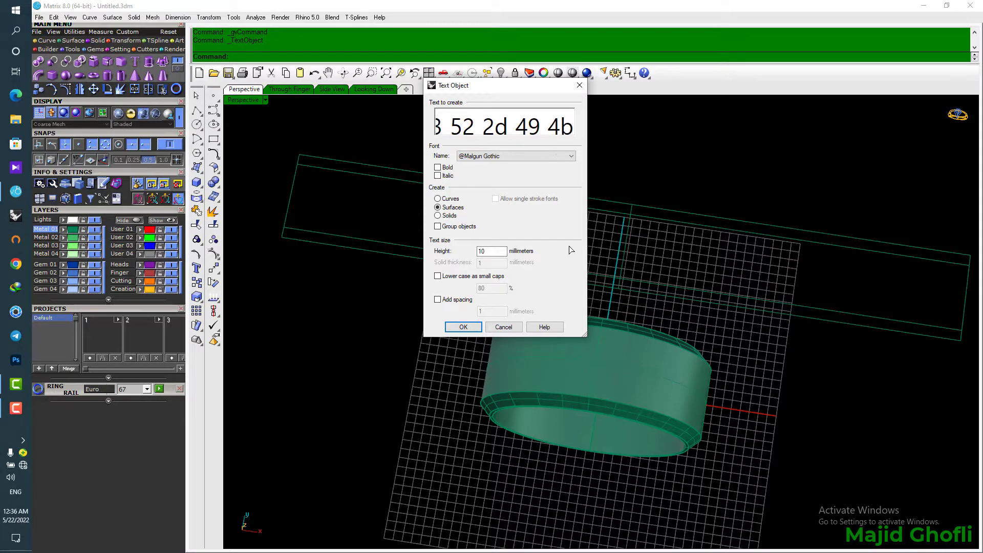
Make the text bold and set it to be created as curves
left_click(443, 169)
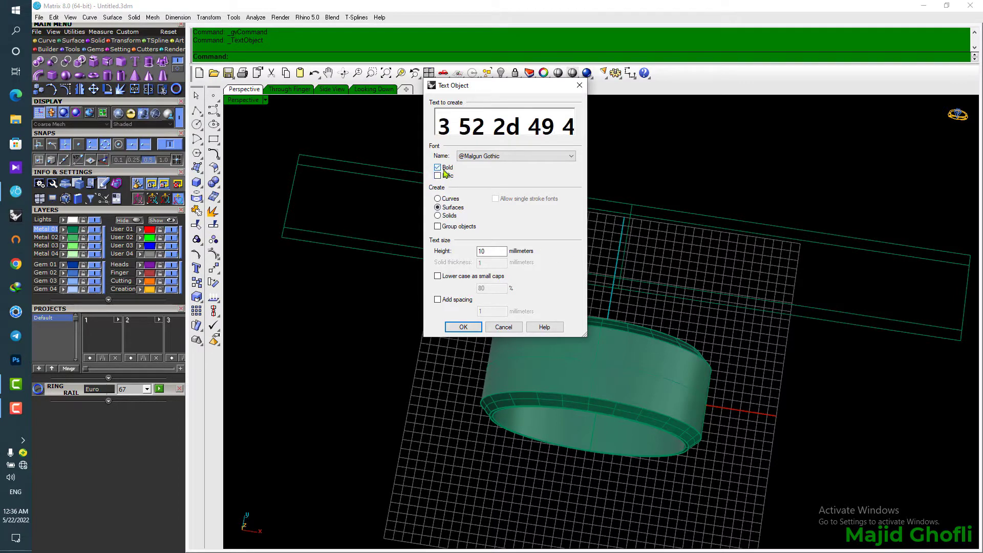
left_click(449, 199)
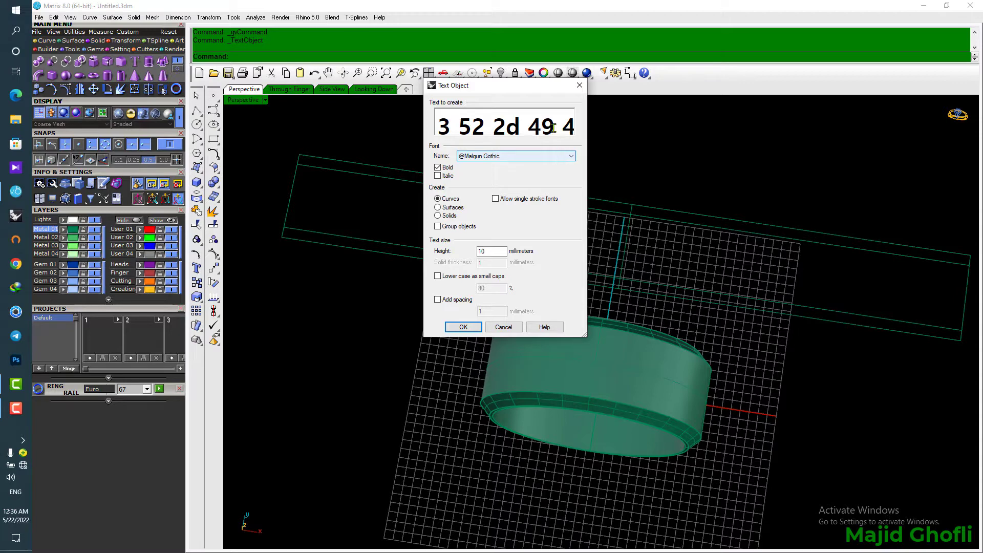
key("ctrl+a")
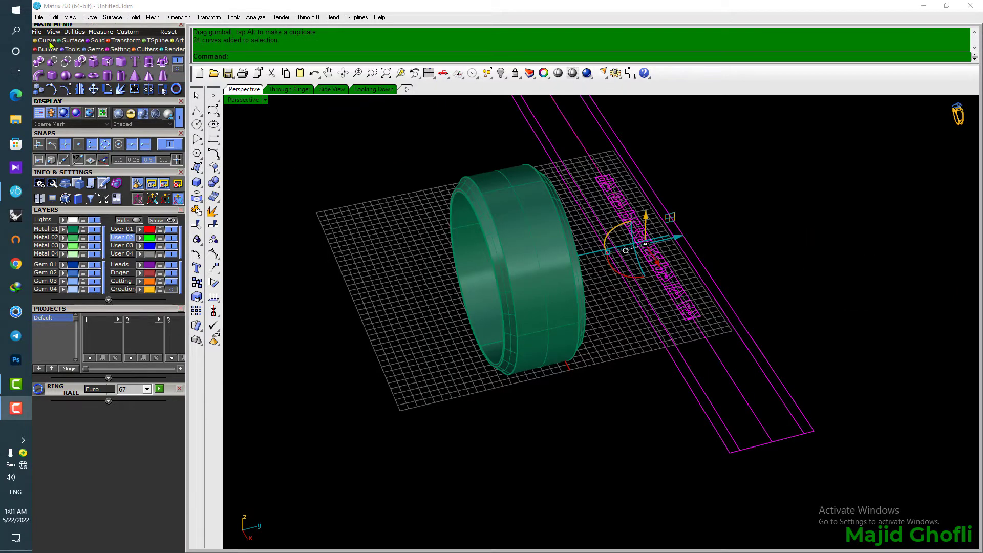
Apply the selected text and flattened strip curves onto the ring's outer surface
left_click(49, 42)
left_click(93, 61)
left_click(549, 246)
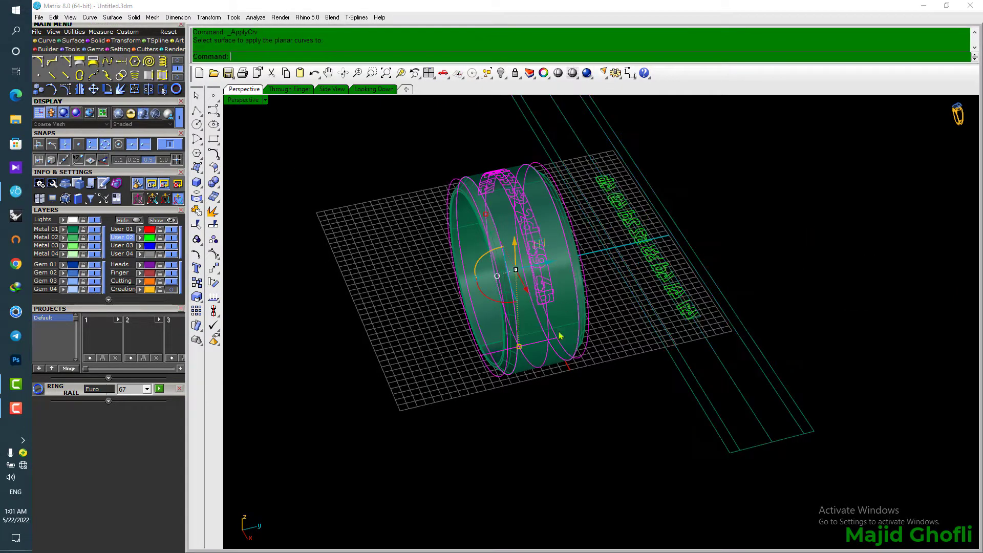
right_click_drag(560, 335, 587, 389)
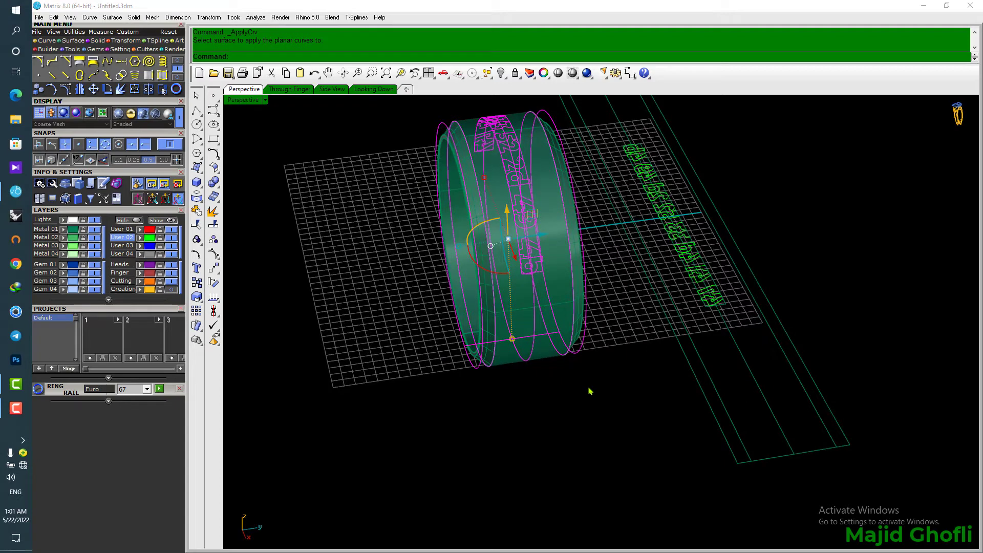
Move the wrapped curves on the ring to layer User 01 and hide that layer
left_click(140, 230)
left_click(171, 230)
Move the flat strip and text curves to layer User 02, hide that layer, and make User 01 current and visible
right_click_drag(788, 210, 763, 178)
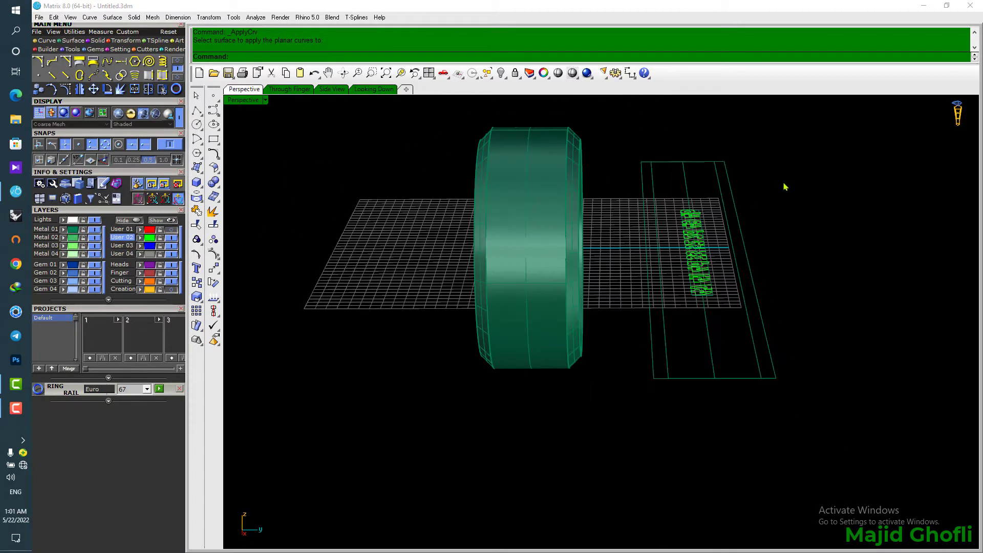
left_click_drag(785, 187, 619, 424)
left_click(140, 238)
left_click(126, 229)
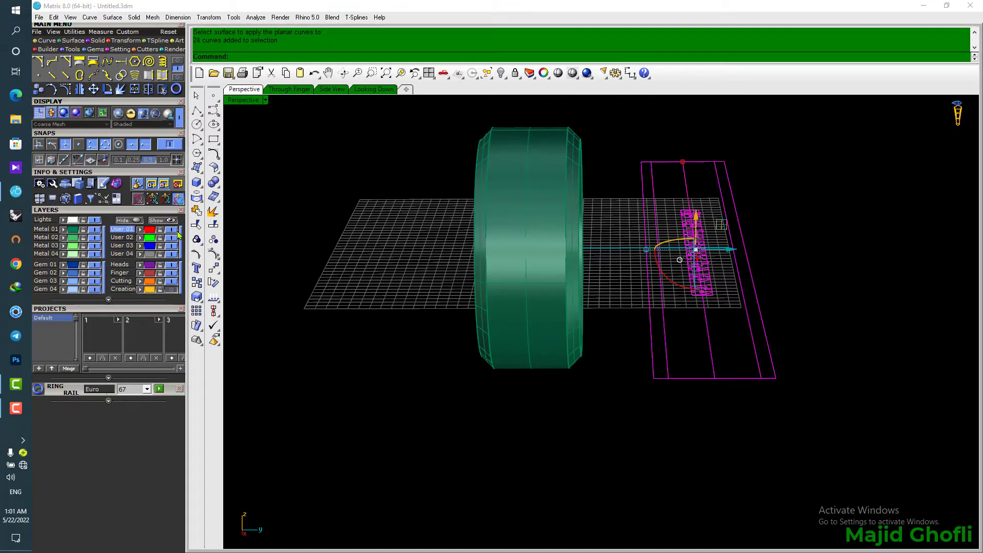
left_click(172, 238)
Extract a copy of the ring's outer band surface and put it on layer User 03
right_click_drag(306, 230, 365, 233)
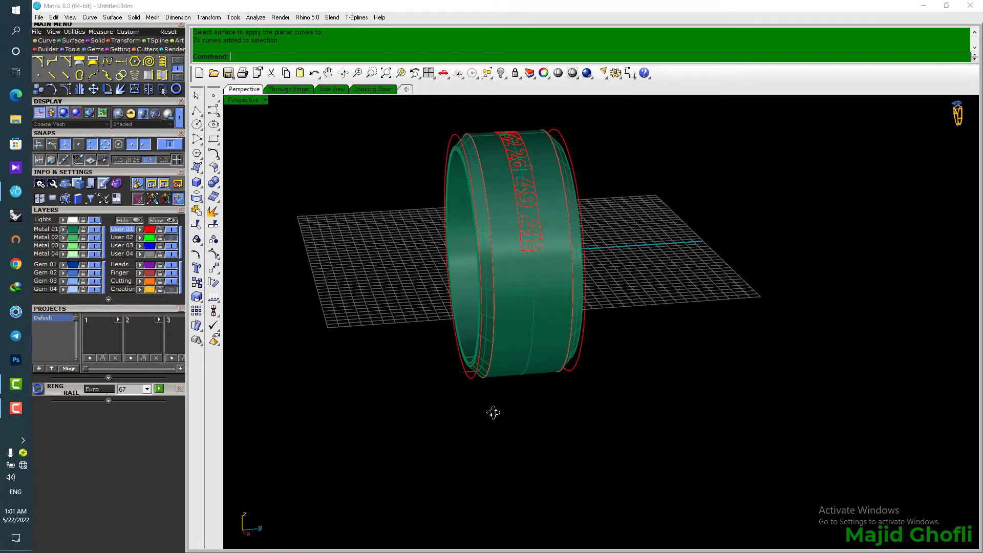
scroll(524, 230, "up", 3)
scroll(548, 228, "down", 2)
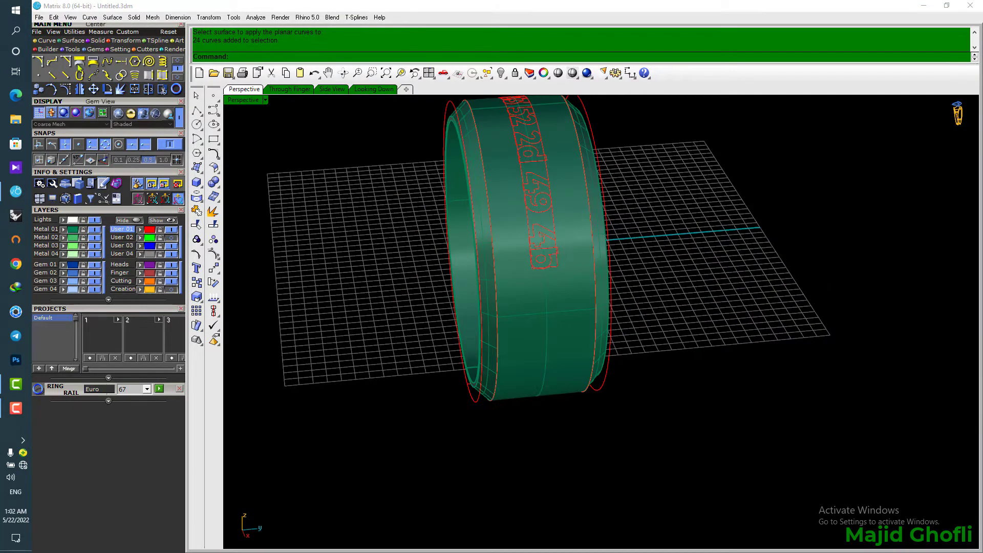
left_click(94, 42)
left_click(108, 60)
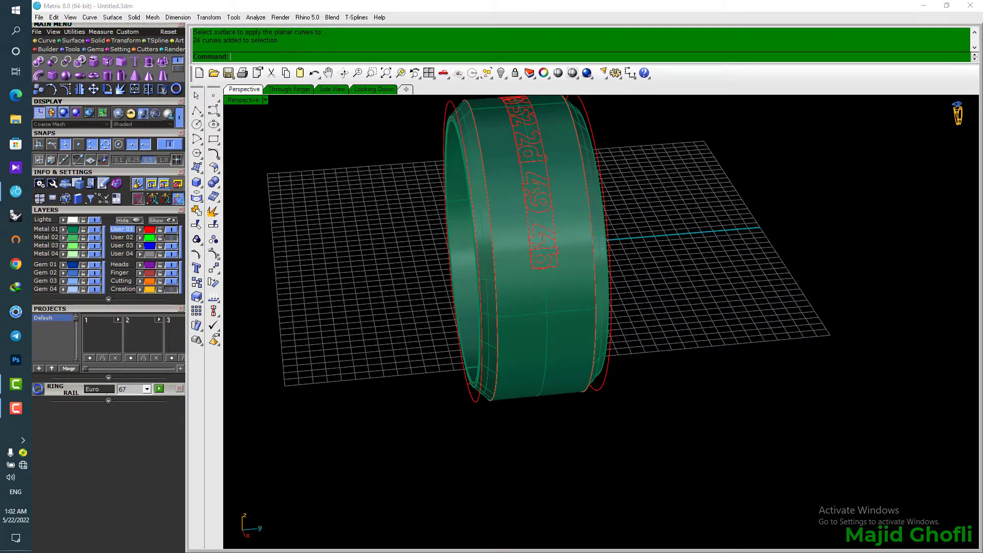
left_click(508, 235)
right_click_drag(683, 265, 713, 257)
right_click(712, 257)
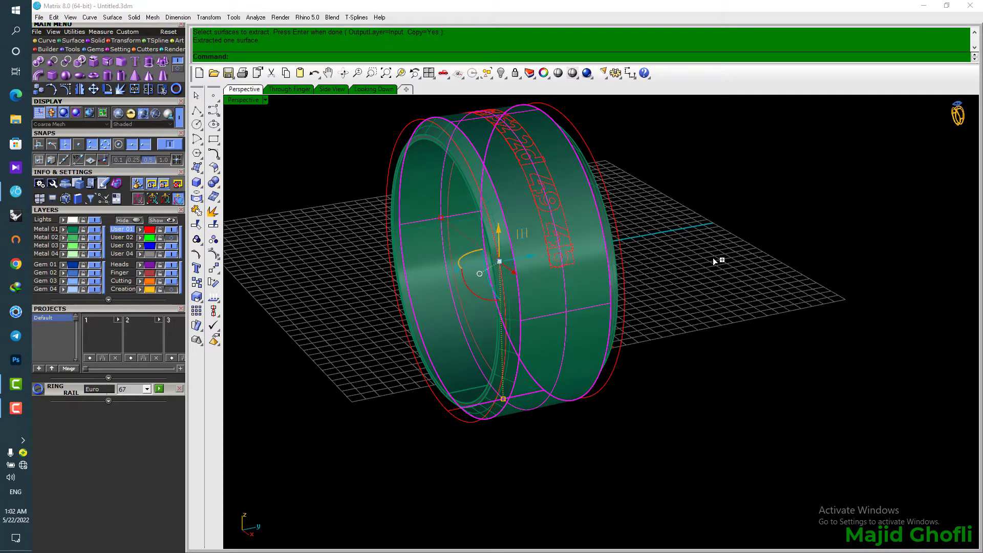
left_click(141, 247)
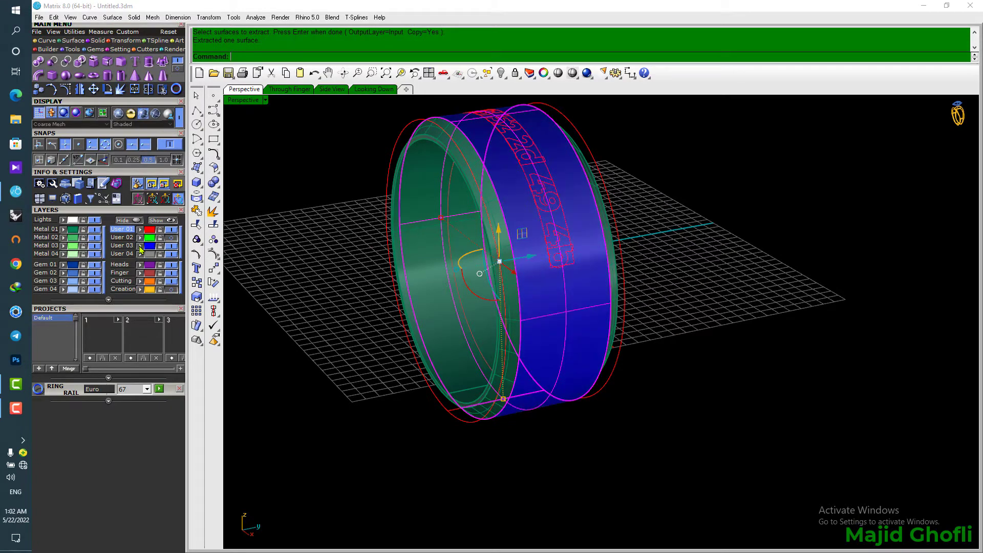
Hide the Metal 01 layer and delete the leftover wrapped strip curves around the edges of the extracted surface
left_click(95, 229)
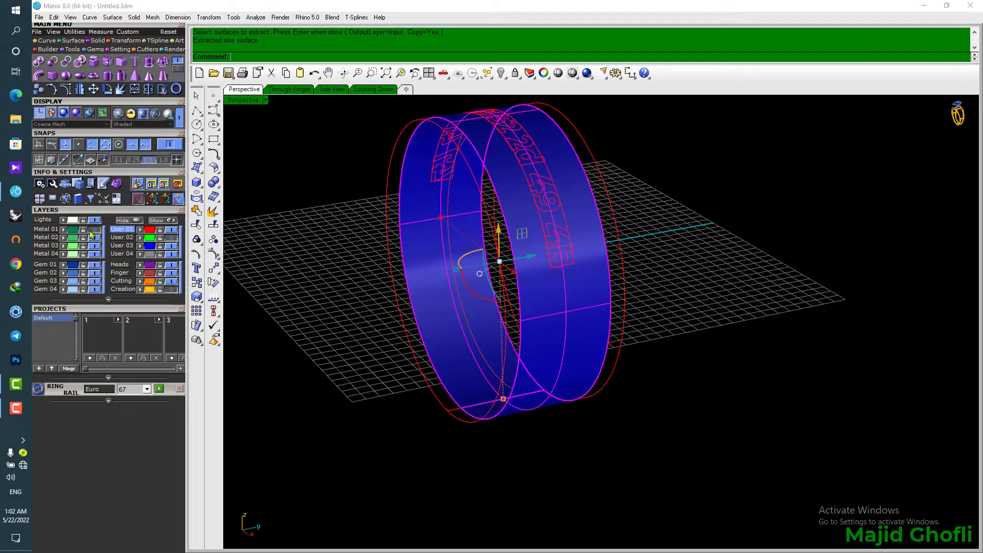
right_click_drag(538, 290, 643, 212)
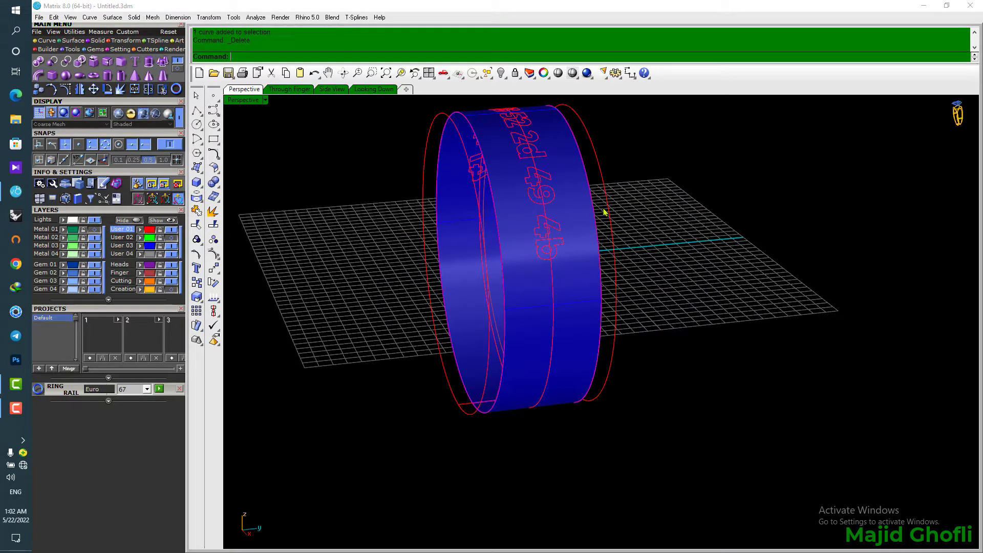
left_click(603, 213, "shift")
key("Delete")
left_click(593, 210)
left_click(619, 226)
key("Delete")
right_click_drag(574, 225, 621, 338)
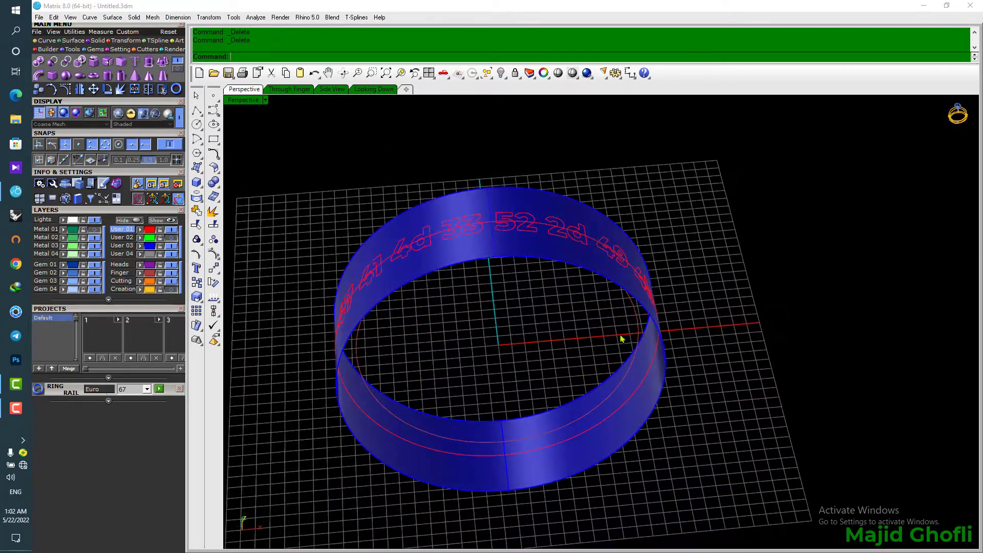
Trim away the extracted band surface around the text outlines, using the wrapped text curves as cutters
left_click_drag(242, 205, 721, 370)
right_click_drag(721, 372, 653, 364)
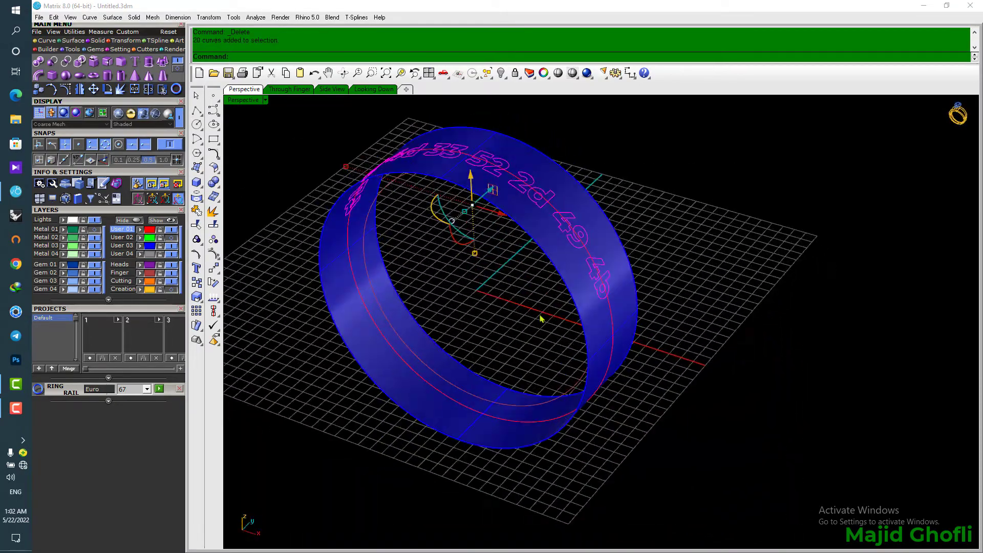
key("ctrl+t")
left_click(595, 228)
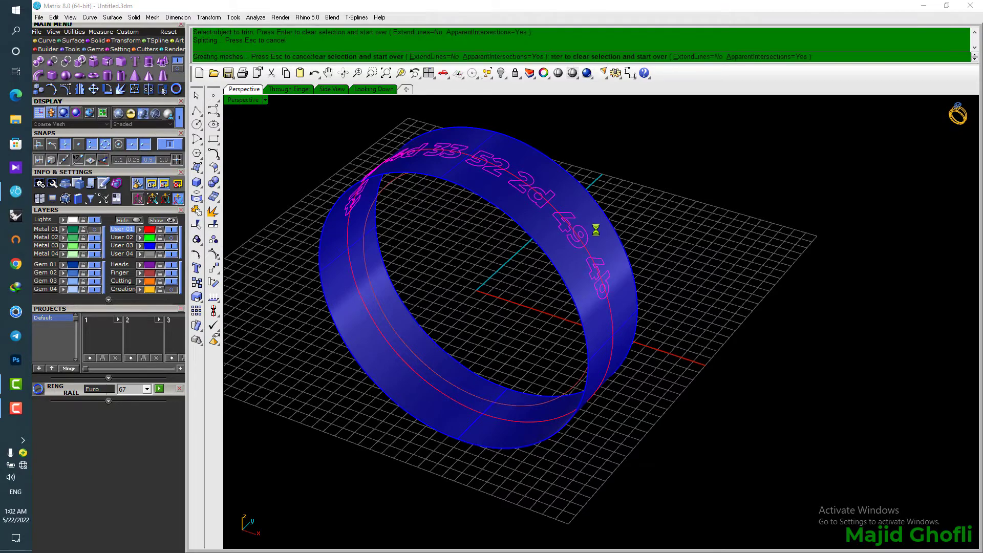
Trim out the enclosed inner areas of the characters, such as those in the b, 9, 4 and d
right_click_drag(608, 291, 564, 283)
scroll(564, 283, "up", 6)
left_click(563, 281)
scroll(547, 227, "down", 5)
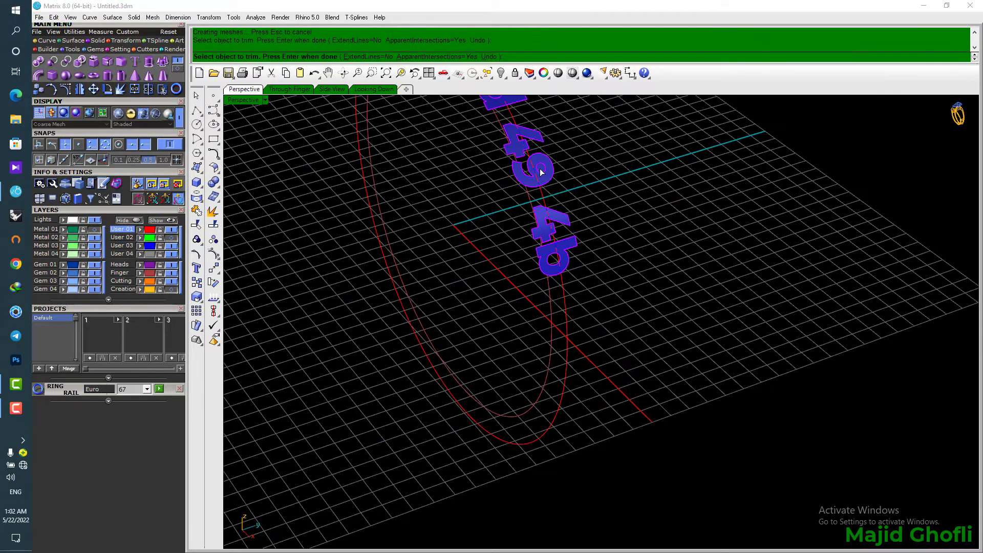
scroll(540, 171, "up", 8)
left_click(541, 171)
scroll(546, 214, "down", 9)
right_click_drag(543, 210, 517, 218)
scroll(515, 232, "up", 7)
left_click(523, 231)
scroll(542, 280, "down", 9)
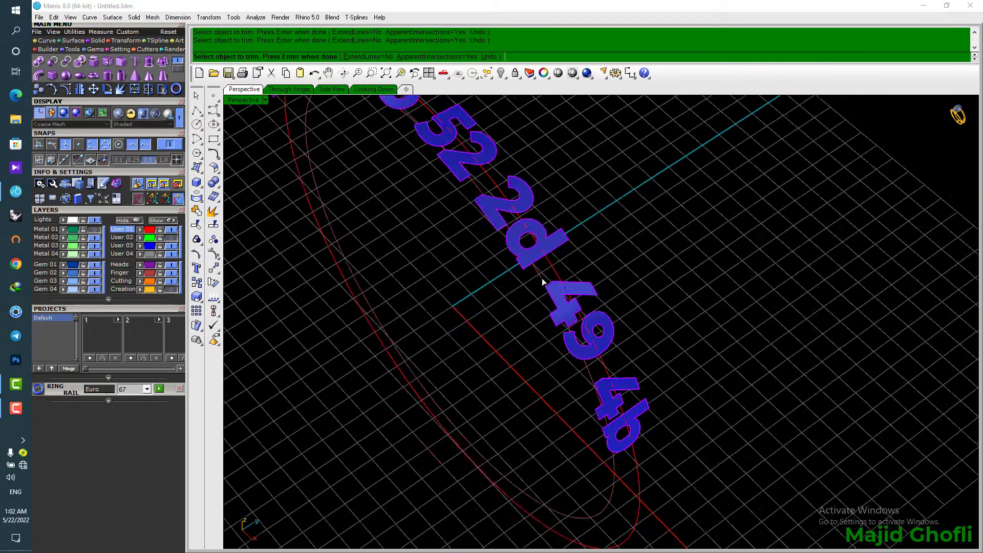
scroll(471, 176, "up", 6)
right_click_drag(471, 176, 504, 302)
scroll(533, 225, "up", 6)
left_click(535, 228)
scroll(539, 233, "down", 9)
right_click(550, 301)
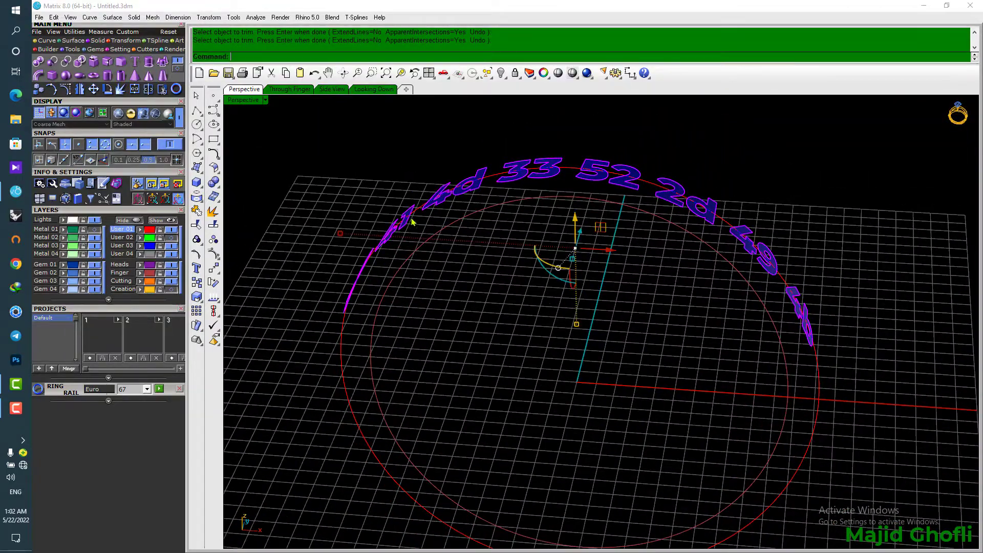
left_click(72, 41)
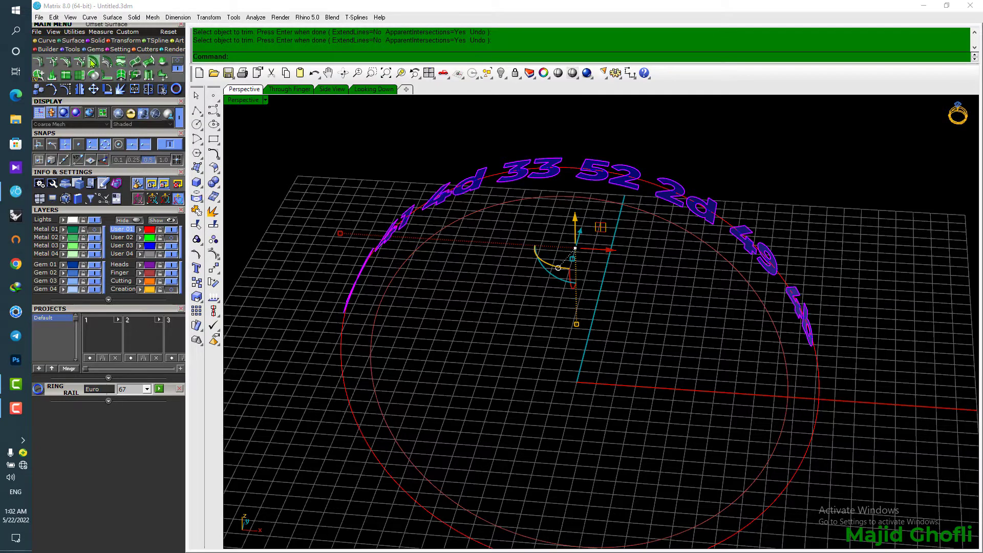
left_click(92, 62)
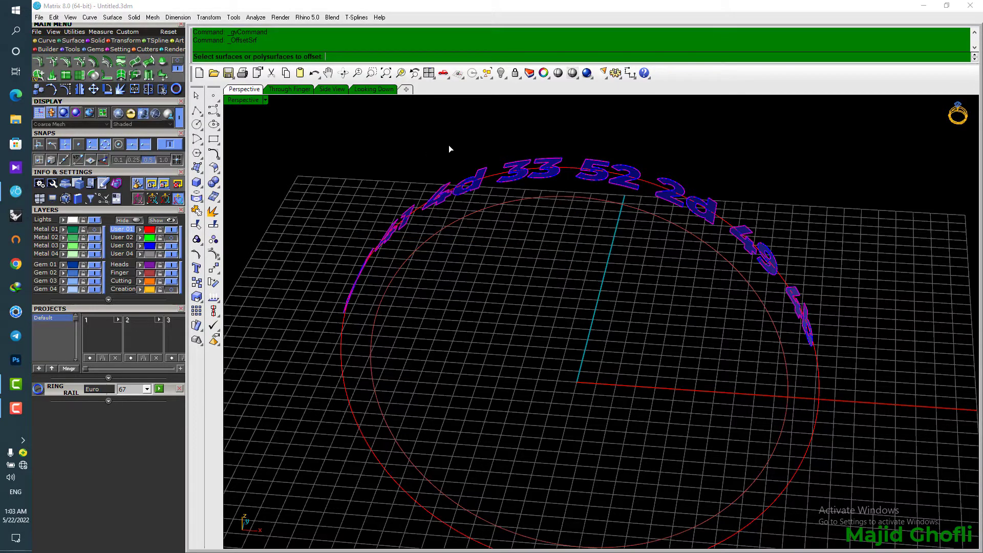
right_click_drag(337, 290, 566, 289)
key("Escape")
With User 03 current and User 01 hidden, offset the character surfaces 0.3 to both sides as solids, keeping the input surfaces
left_click(125, 246)
left_click_drag(565, 290, 702, 369)
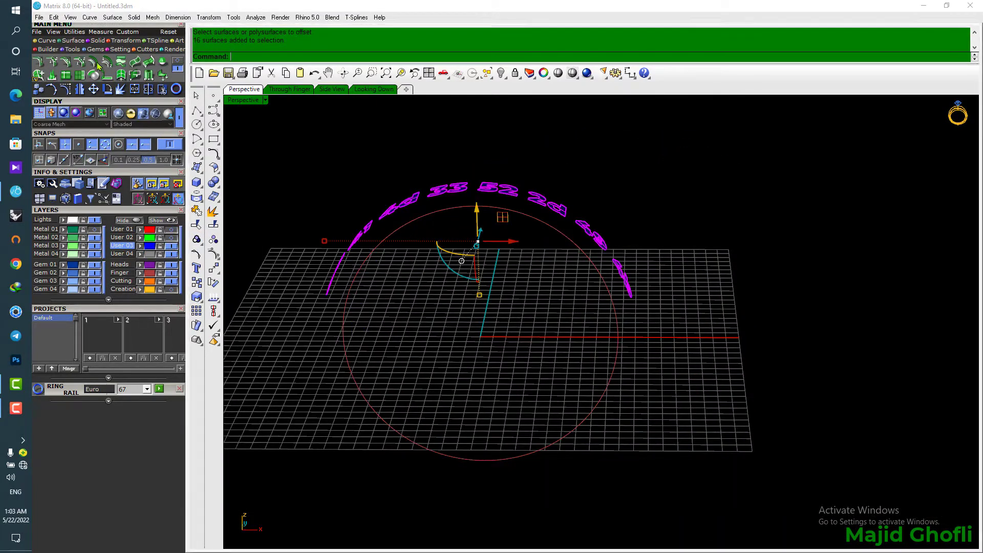
key("Return")
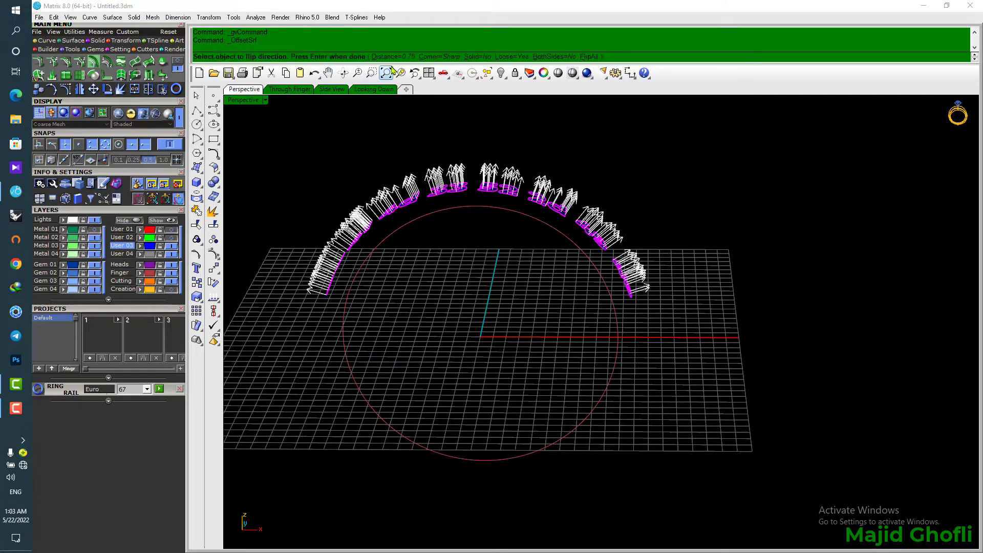
left_click(477, 57)
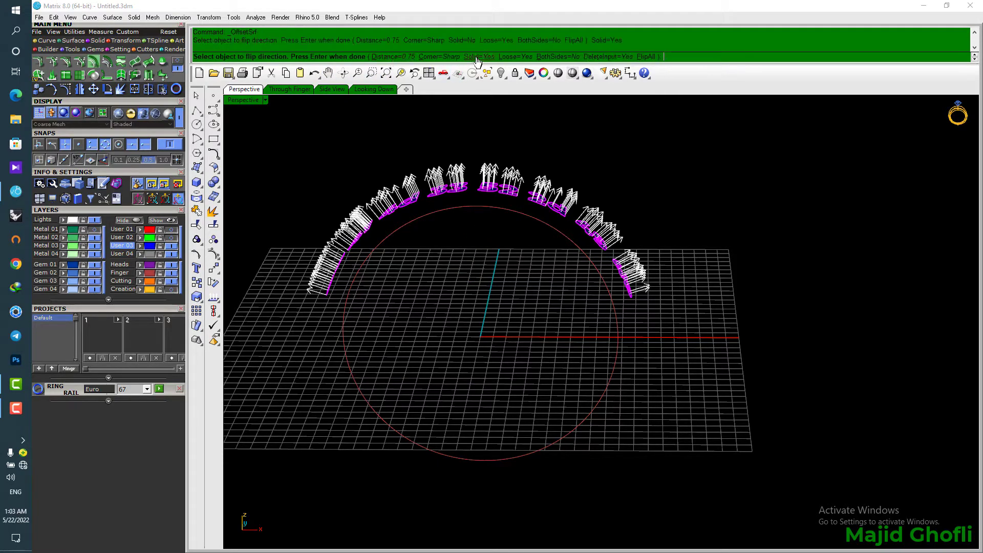
left_click(606, 57)
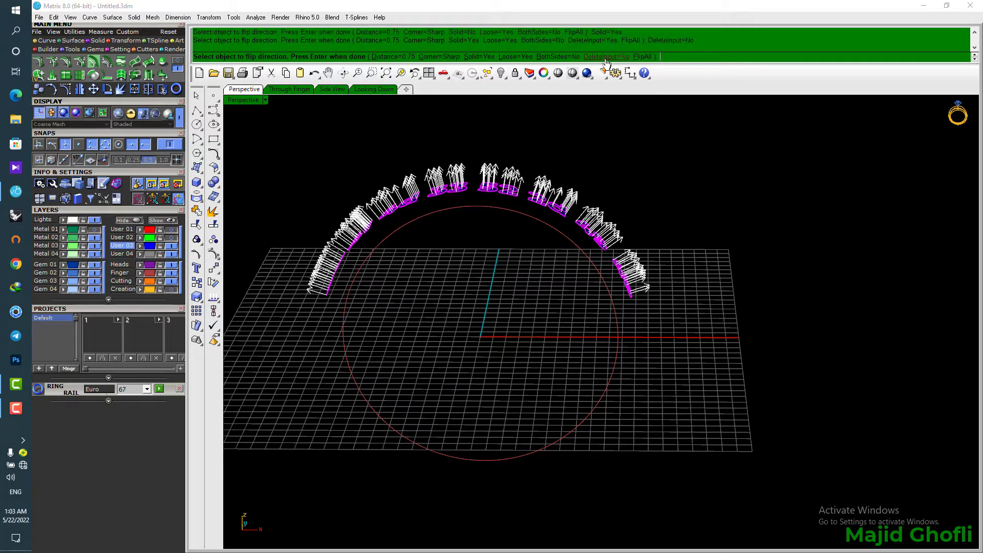
left_click(558, 57)
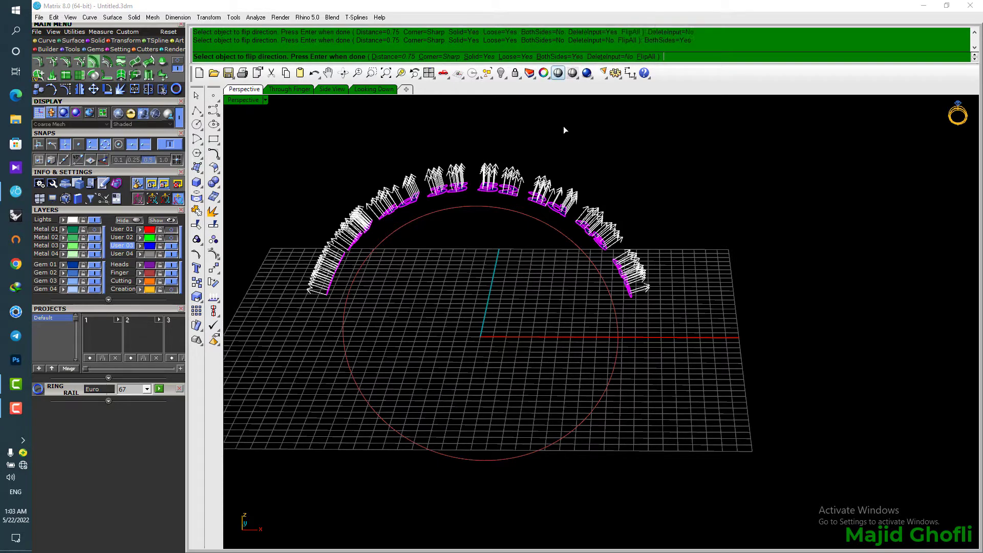
type(".3")
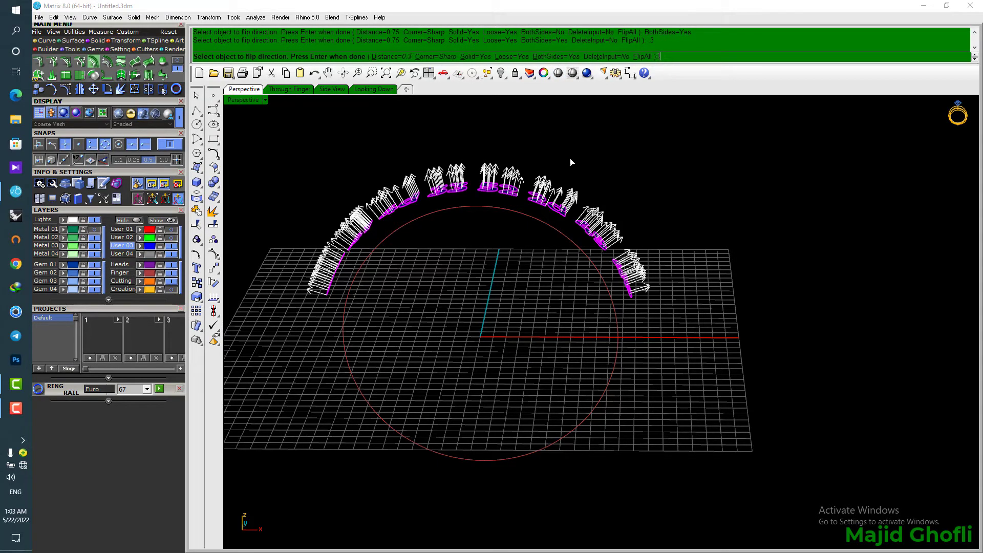
key("Return")
key("Return")
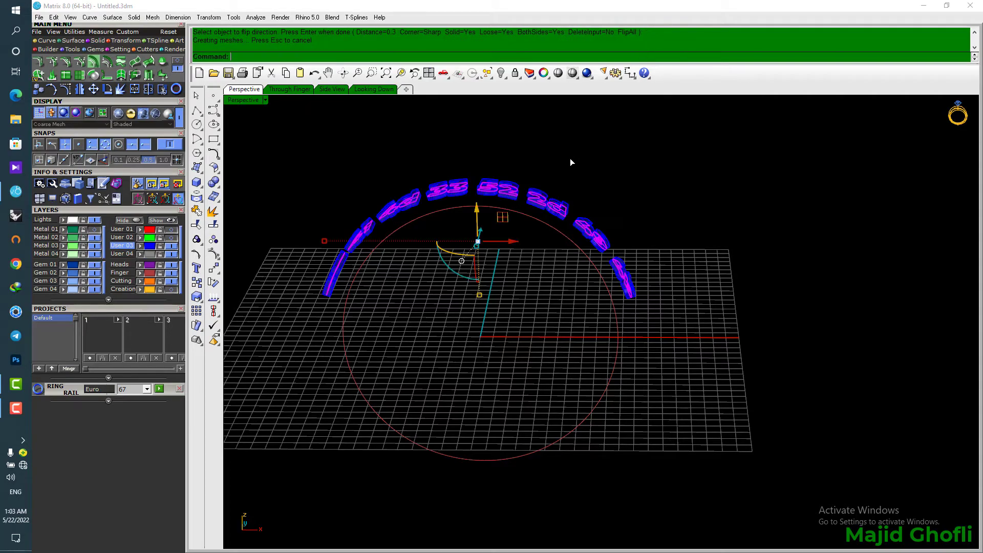
Show the Metal 01 layer and subtract the solid characters from the ring with a Boolean Difference
left_click(94, 230)
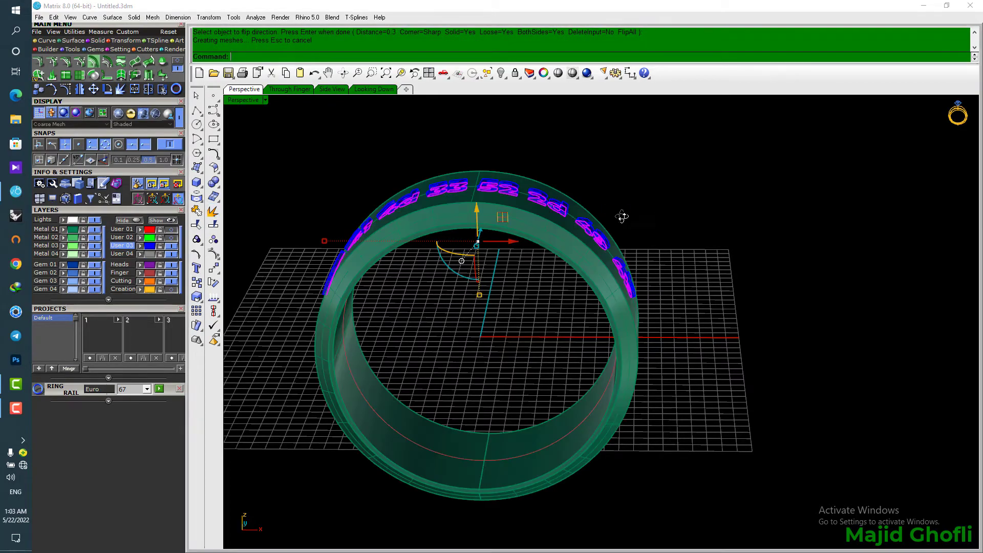
right_click_drag(623, 216, 494, 244)
left_click(632, 182)
left_click(96, 41)
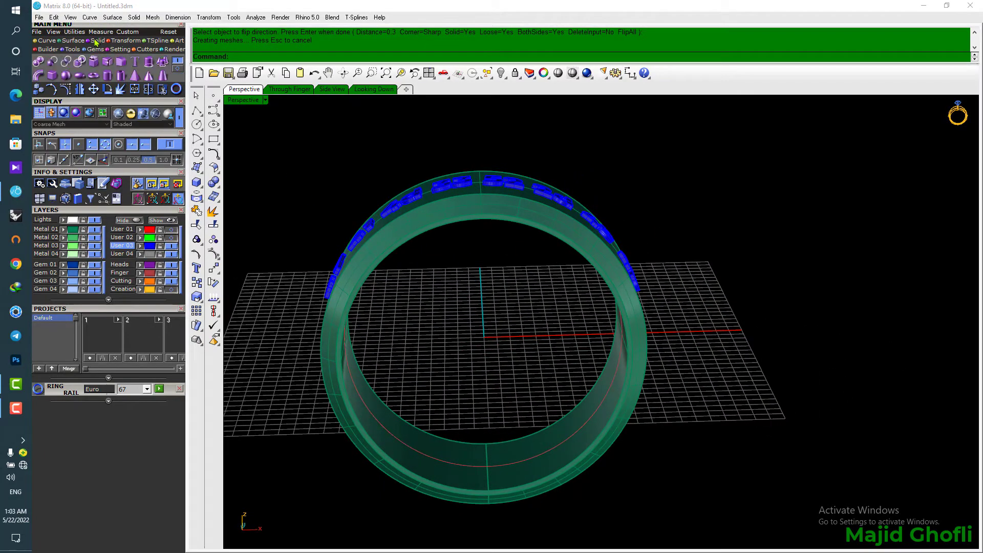
left_click(53, 62)
right_click_drag(622, 220, 493, 226)
left_click(493, 217)
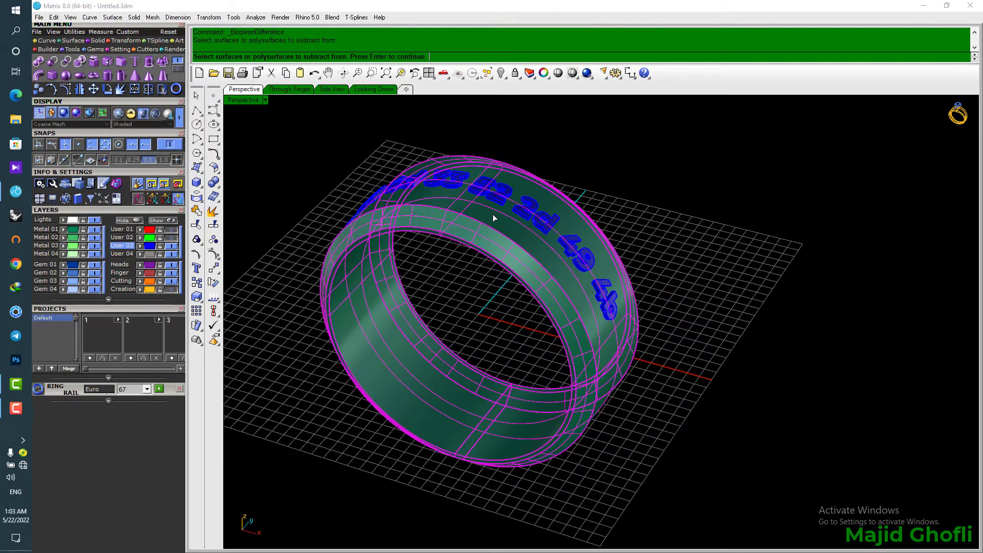
right_click(315, 157)
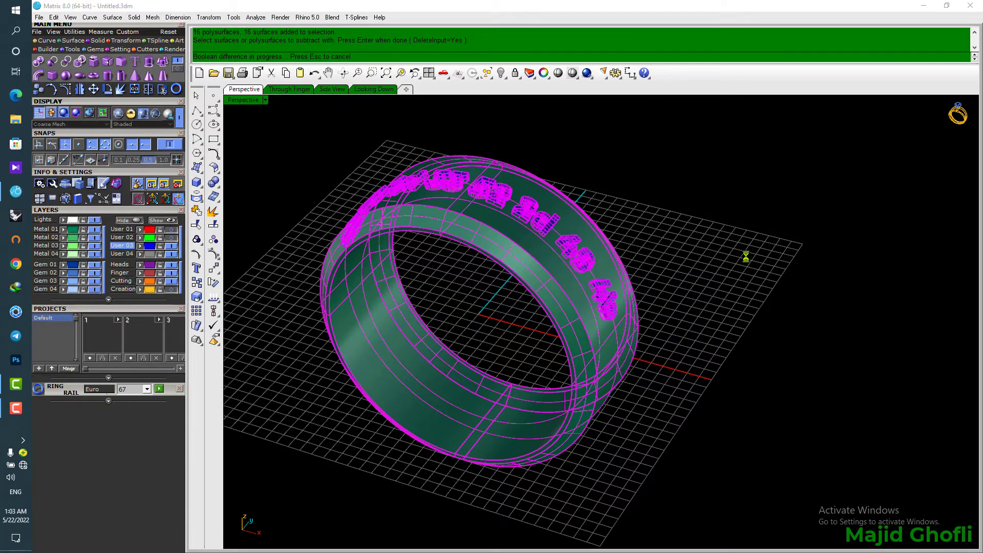
Inspect the engraved ring with the Perspective viewport in Rendered display mode
right_click_drag(710, 274, 699, 211)
right_click_drag(601, 228, 604, 261)
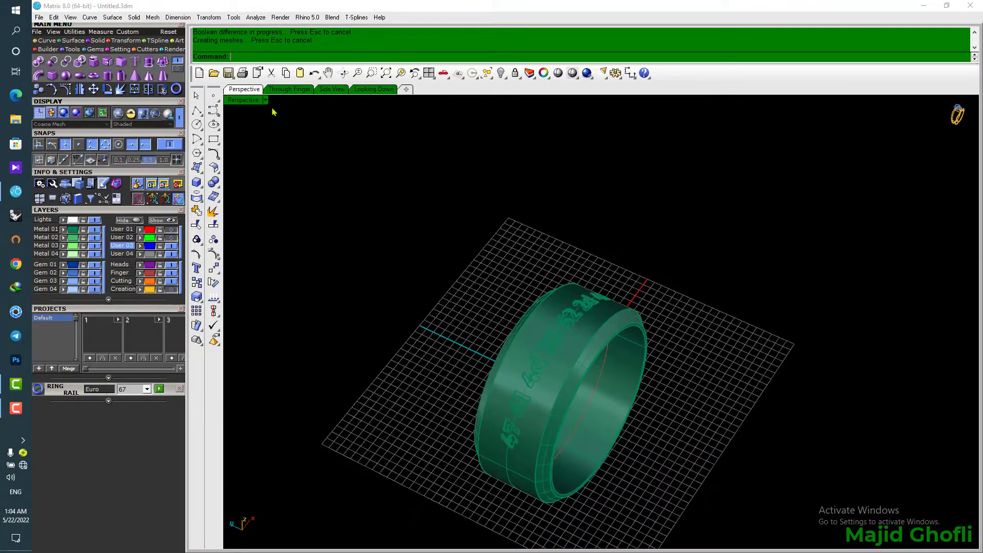
right_click(250, 99)
left_click(293, 61)
right_click_drag(550, 338, 437, 300)
Set the Perspective viewport to the My Favorite (ICE) display mode and inspect the engraving around the ring
right_click(246, 94)
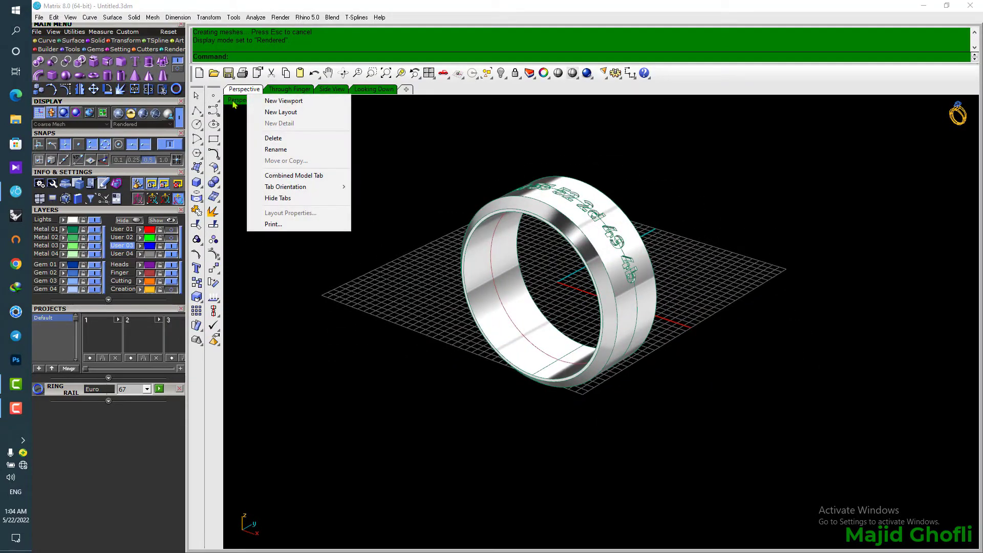
right_click(233, 101)
left_click(328, 271)
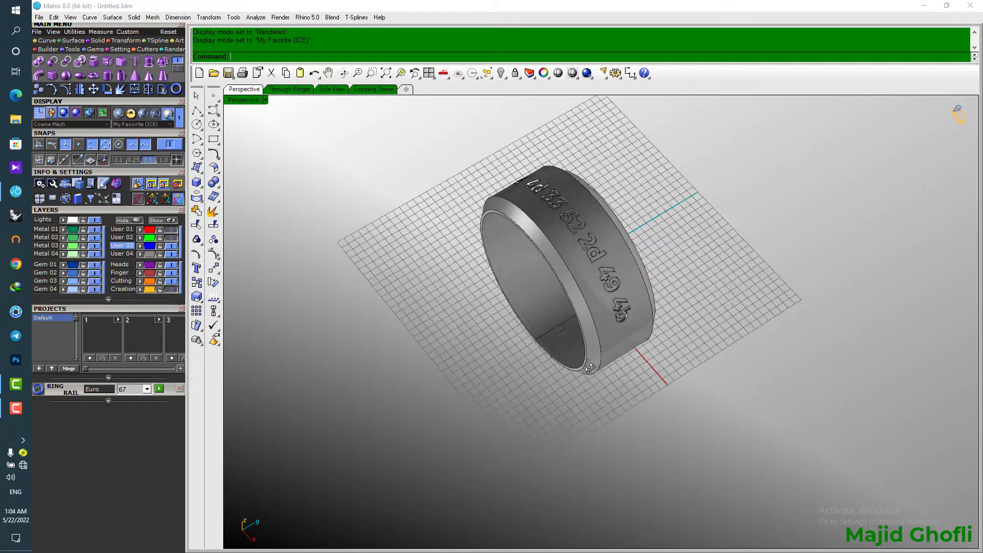
right_click_drag(589, 367, 743, 373)
right_click_drag(824, 361, 745, 373)
right_click_drag(646, 372, 578, 374)
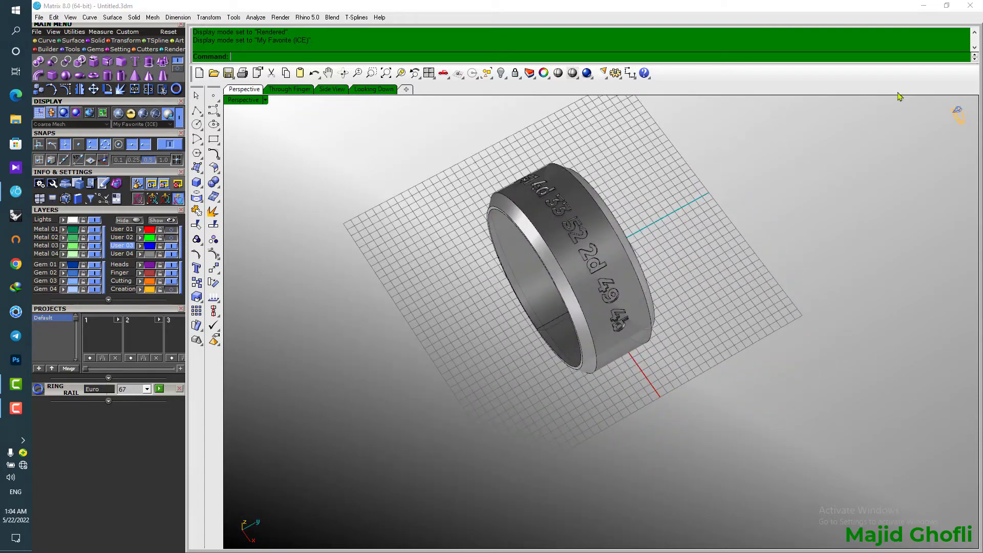